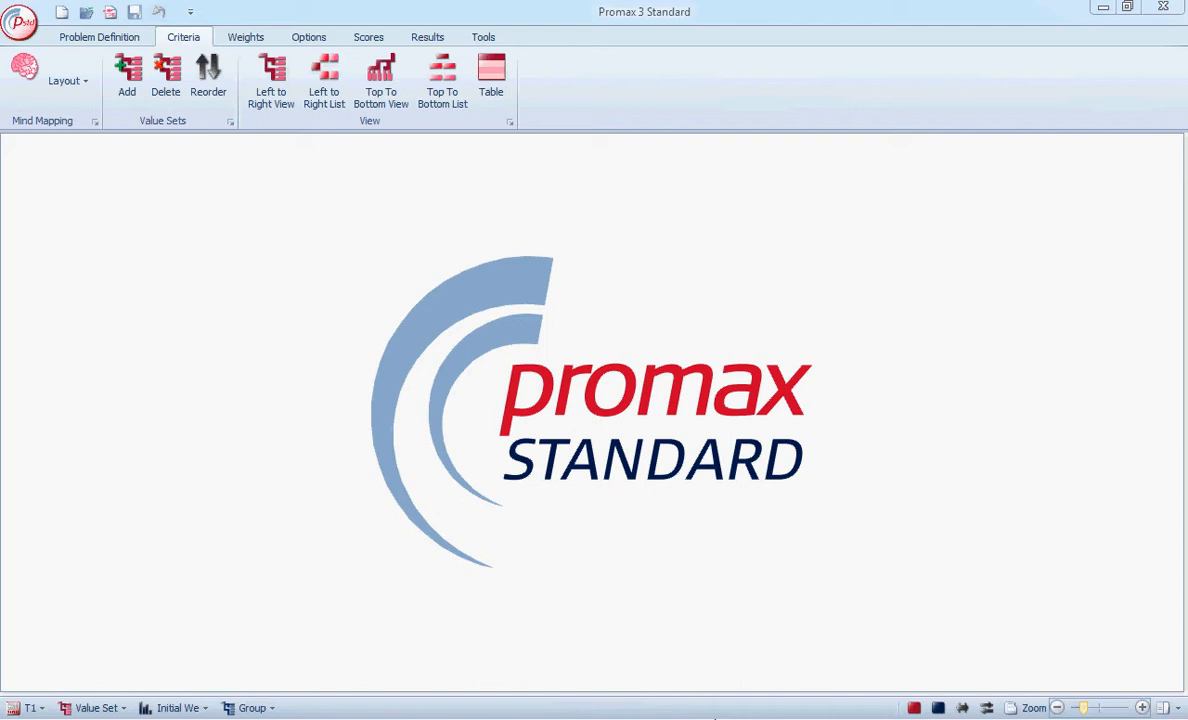
Import the options, criteria and scores from the clipboard, apply the changes and close the import.
left_click(24, 20)
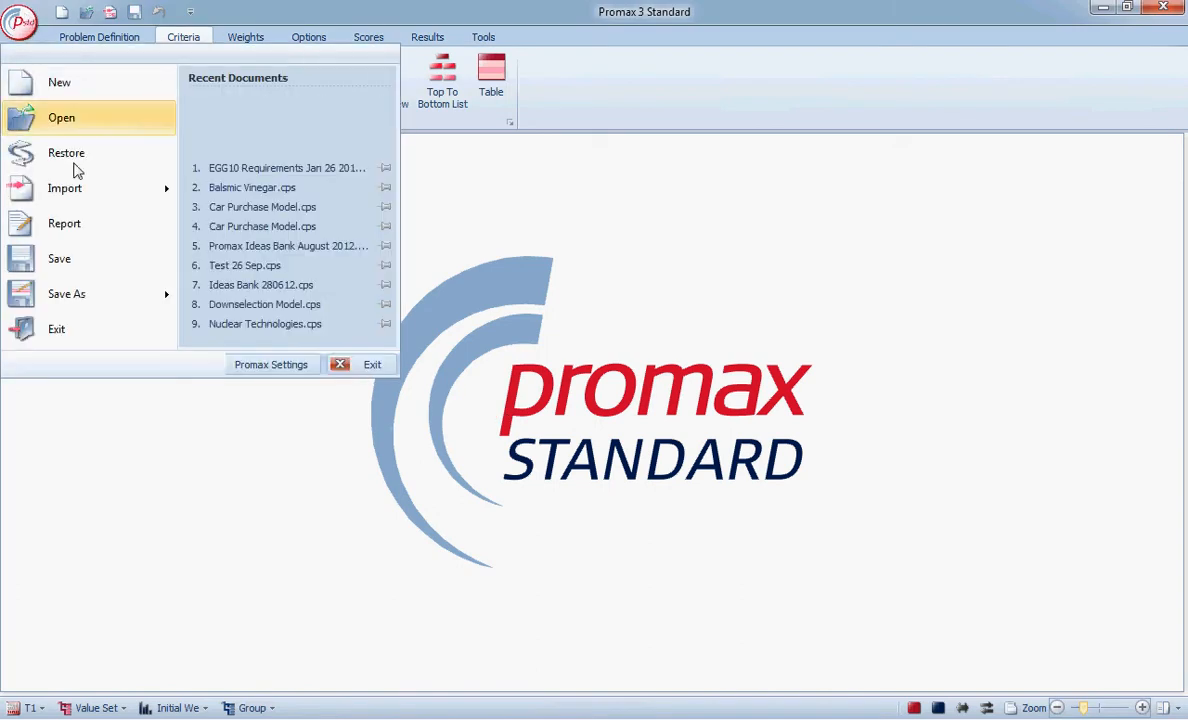
mouse_move(84, 197)
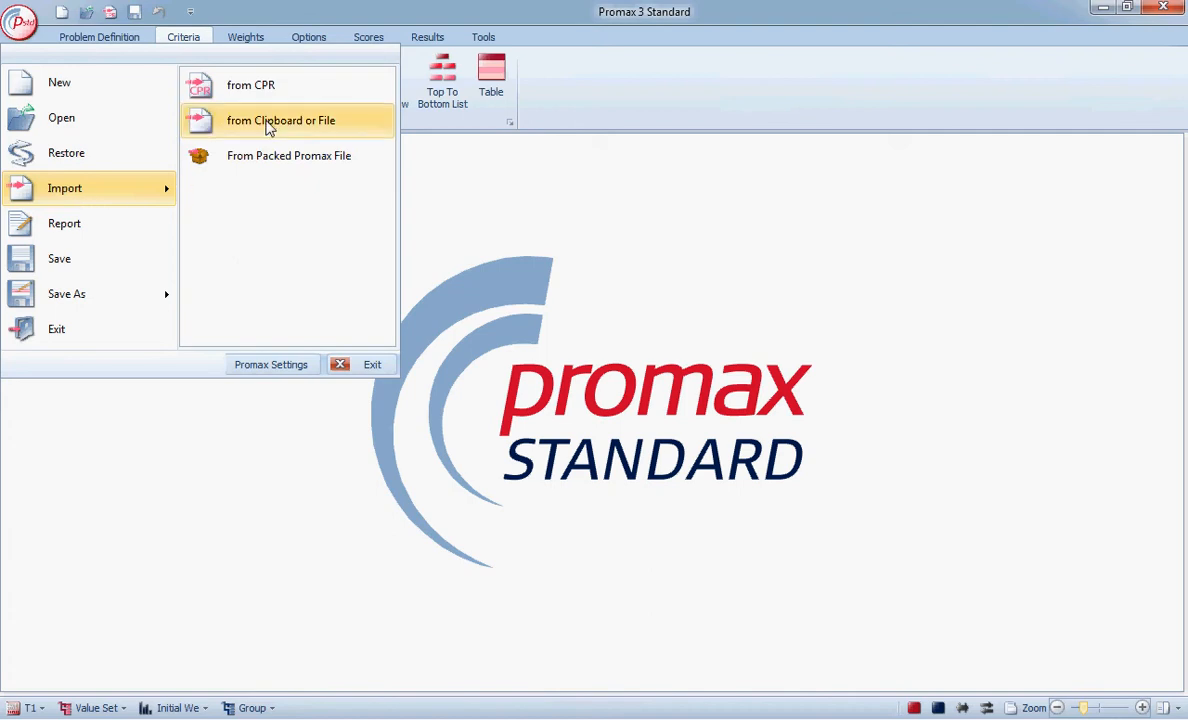
left_click(268, 122)
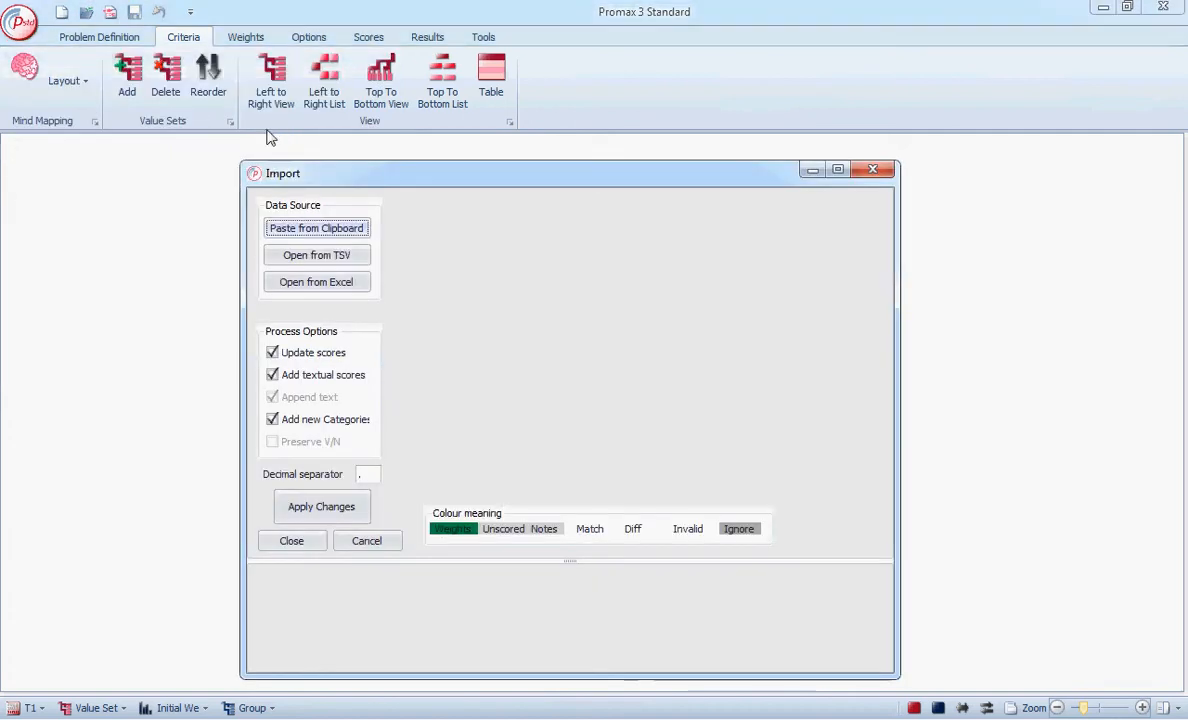
left_click(298, 229)
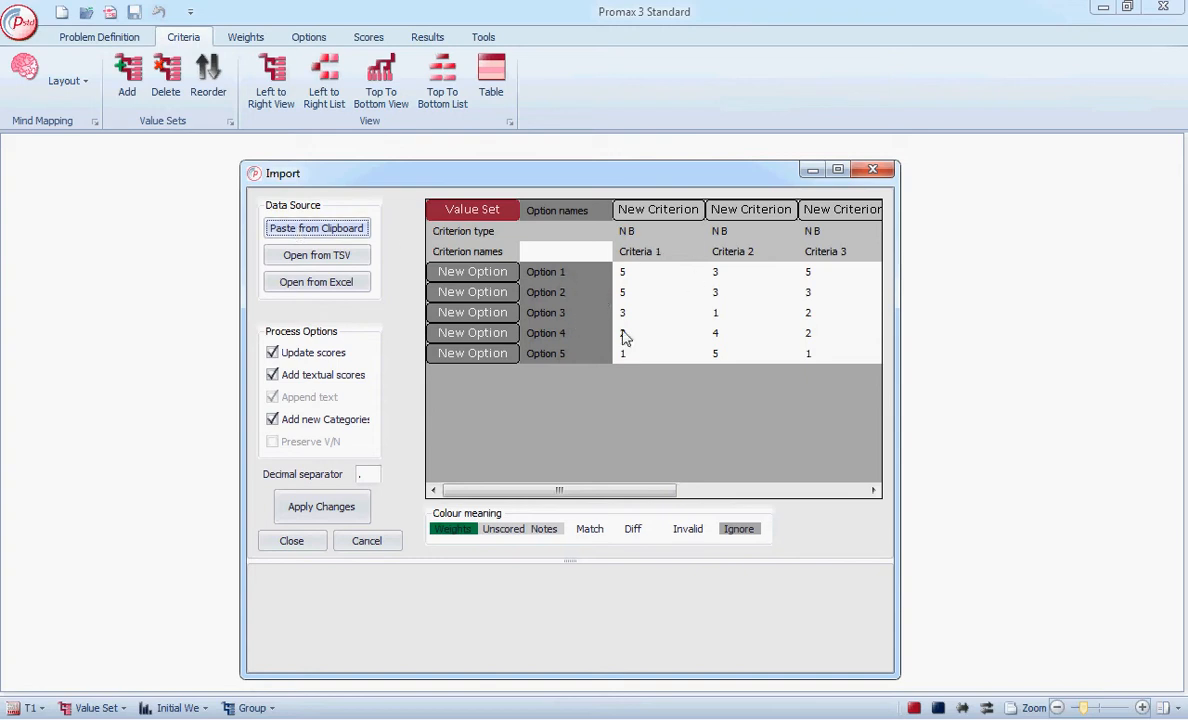
left_click(323, 507)
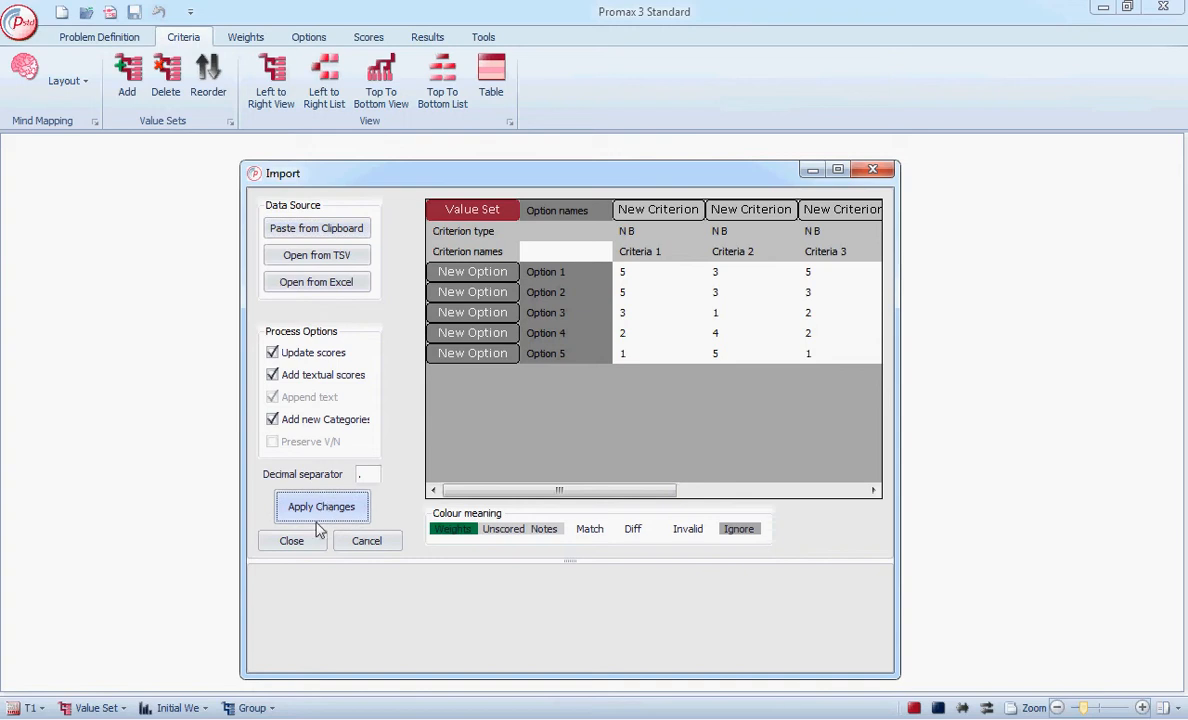
left_click(308, 547)
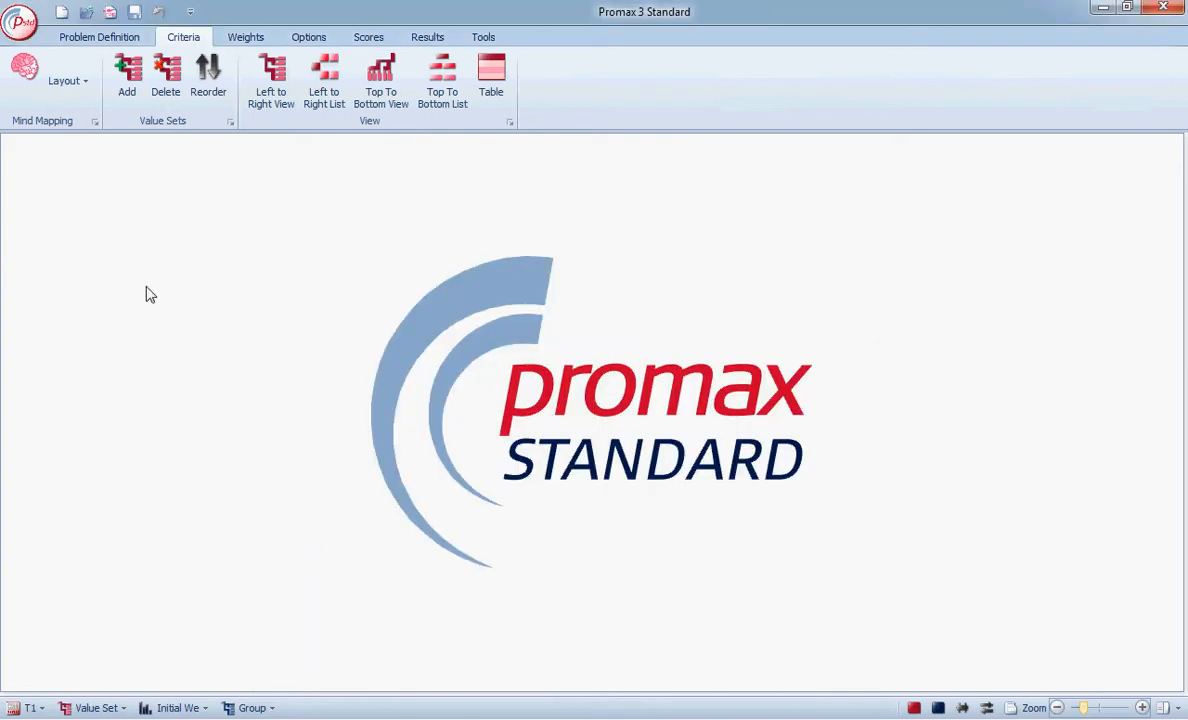
Show the criteria value hierarchy as a mind map and spread Criteria 1 to 6 away from the Value Set node.
left_click(25, 68)
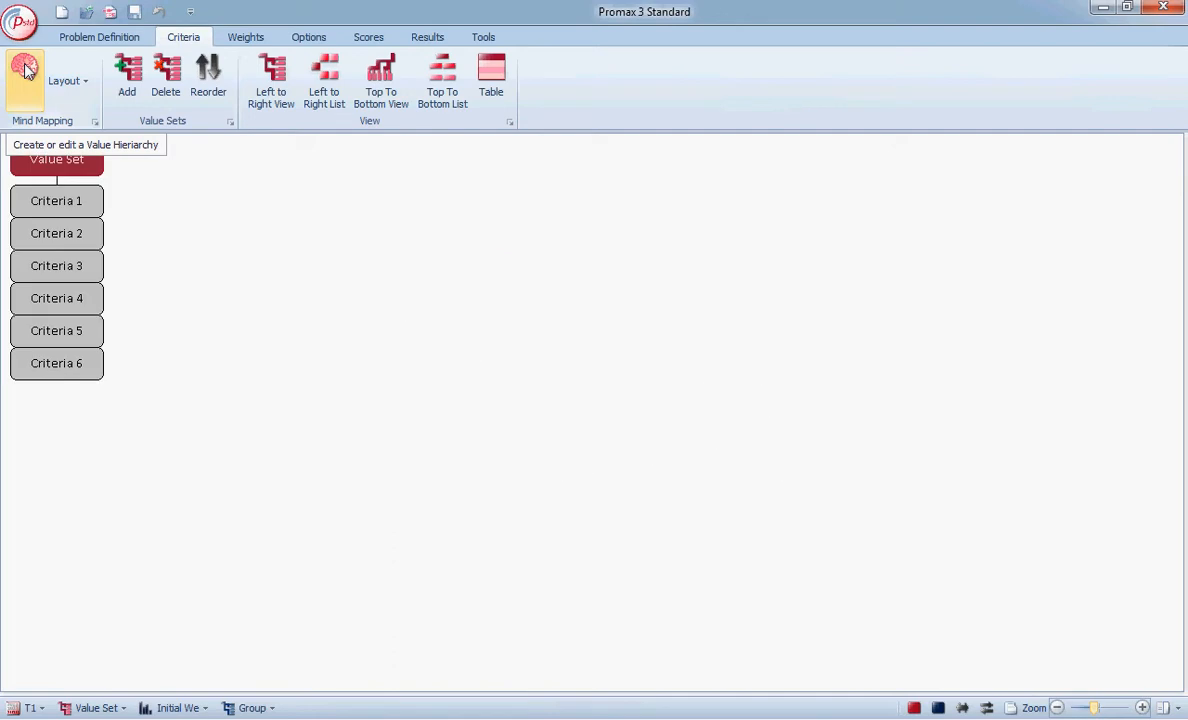
left_click_drag(85, 199, 240, 222)
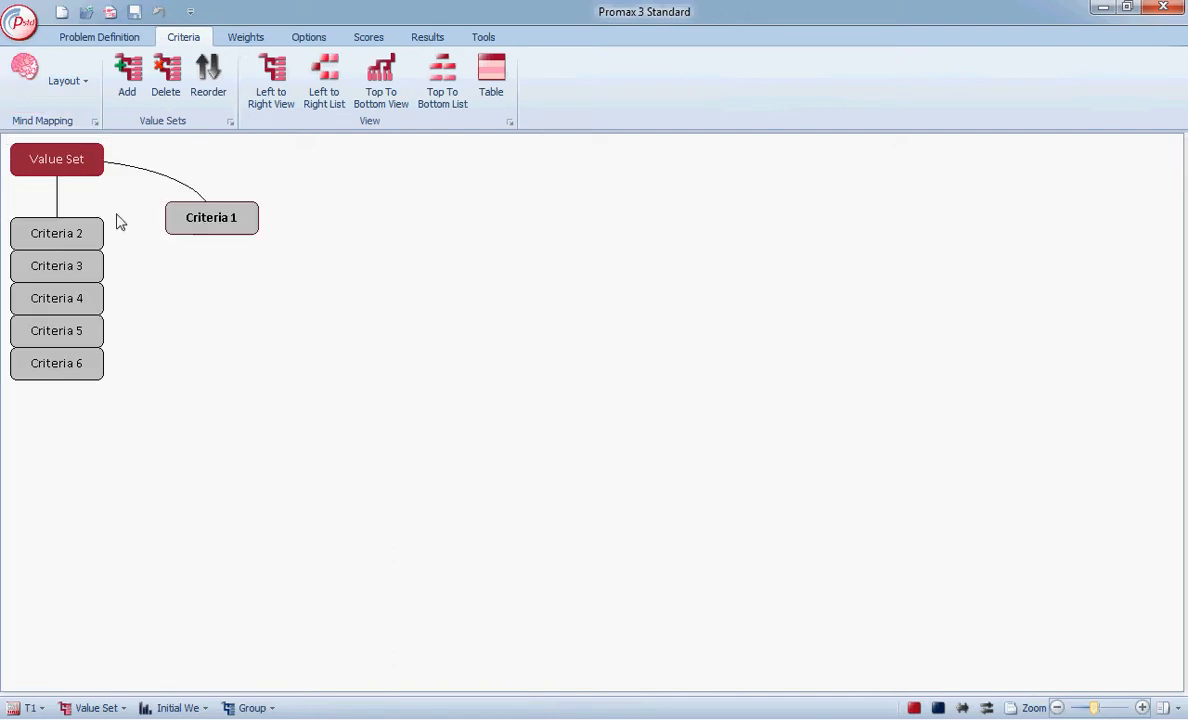
left_click_drag(85, 238, 236, 252)
left_click_drag(82, 263, 200, 286)
left_click_drag(82, 308, 184, 320)
left_click_drag(56, 330, 217, 371)
left_click_drag(93, 371, 247, 434)
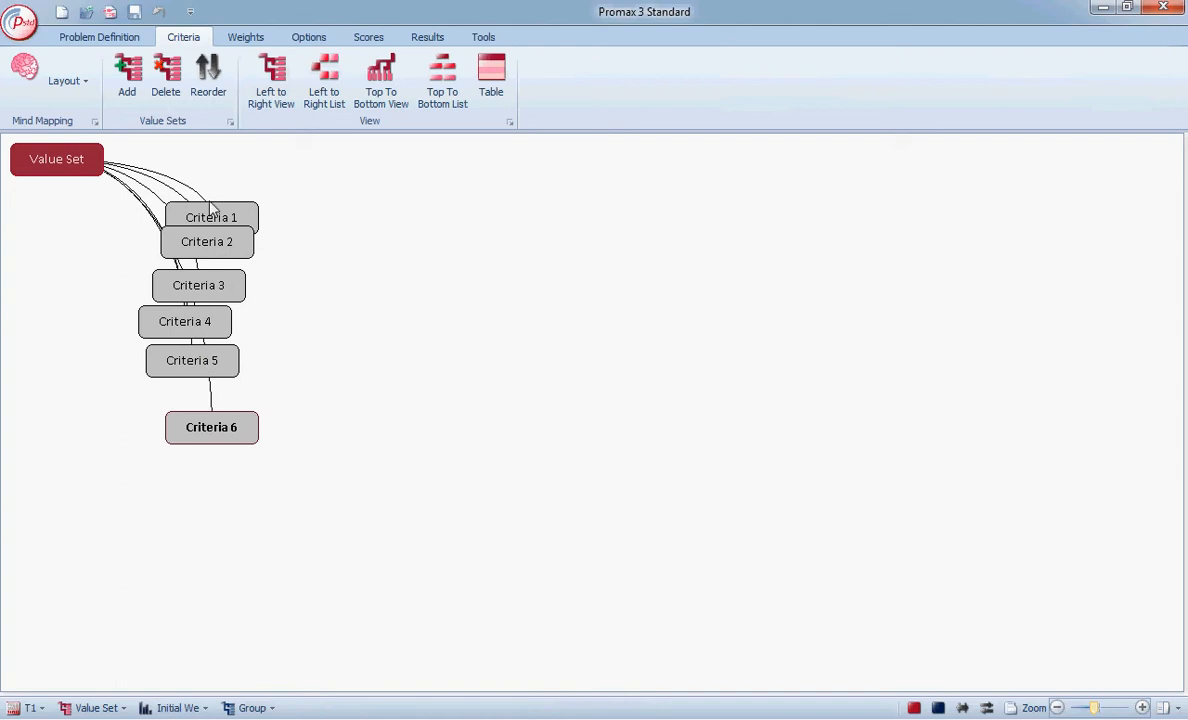
left_click_drag(203, 210, 372, 196)
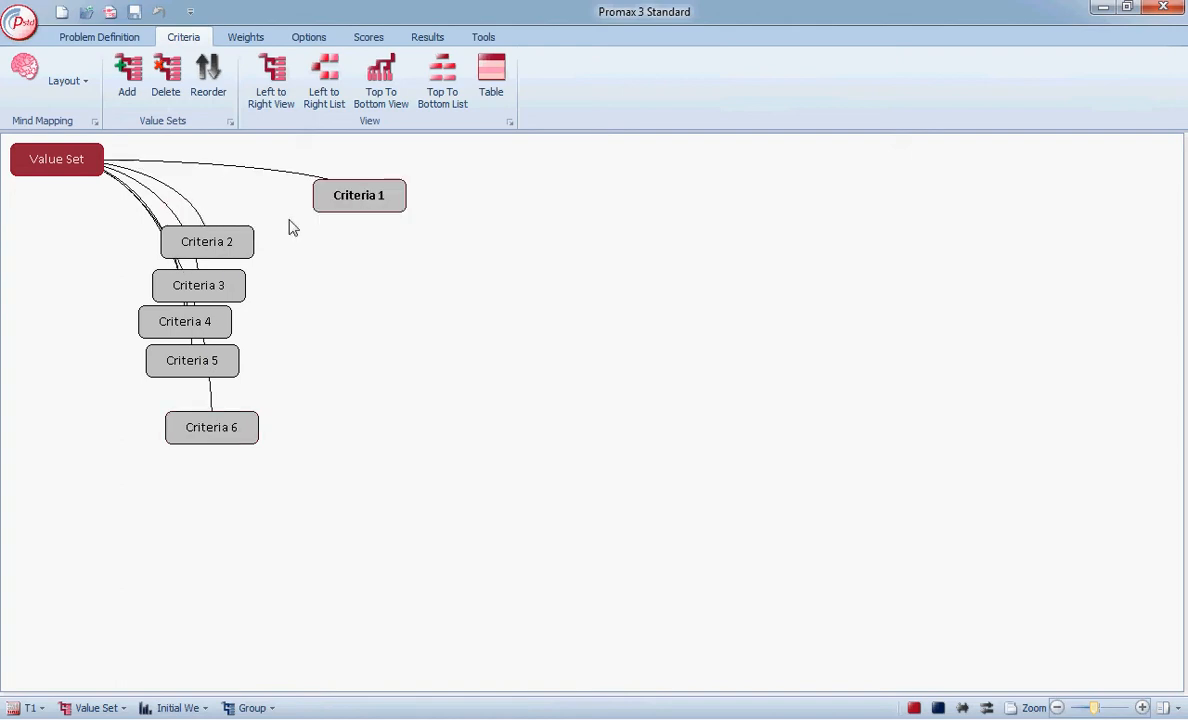
Set the value mapping of Criteria 1 to Relative in its properties.
right_click(350, 205)
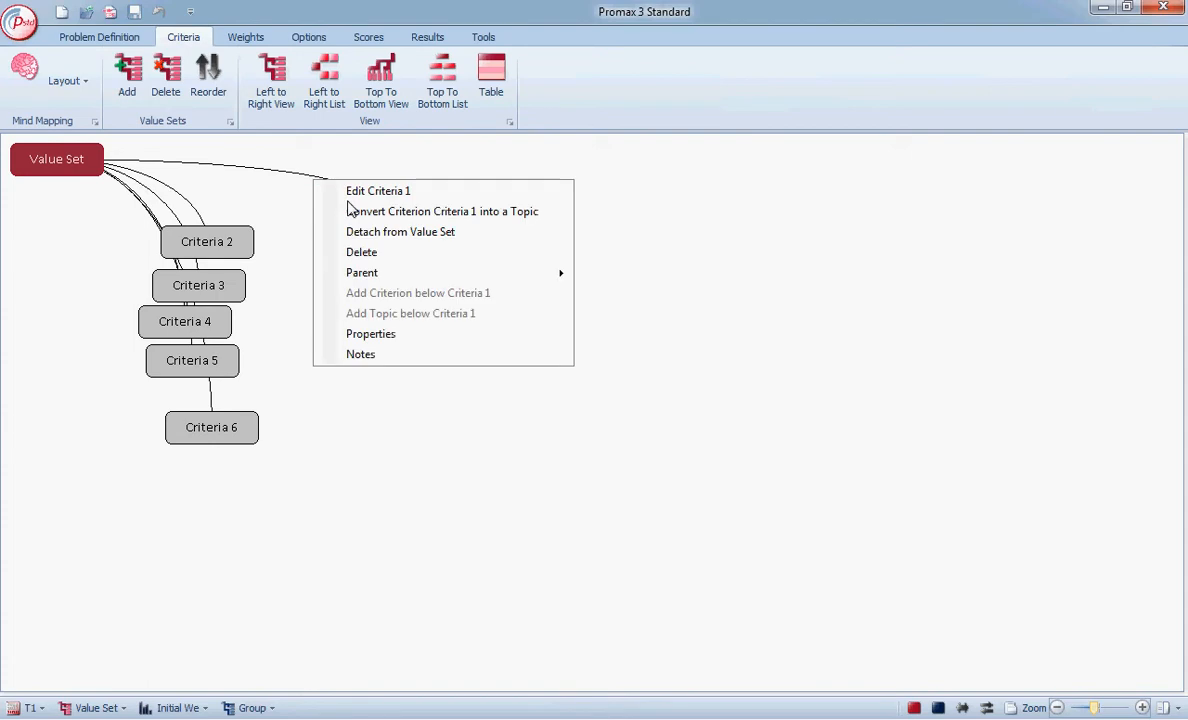
left_click(377, 336)
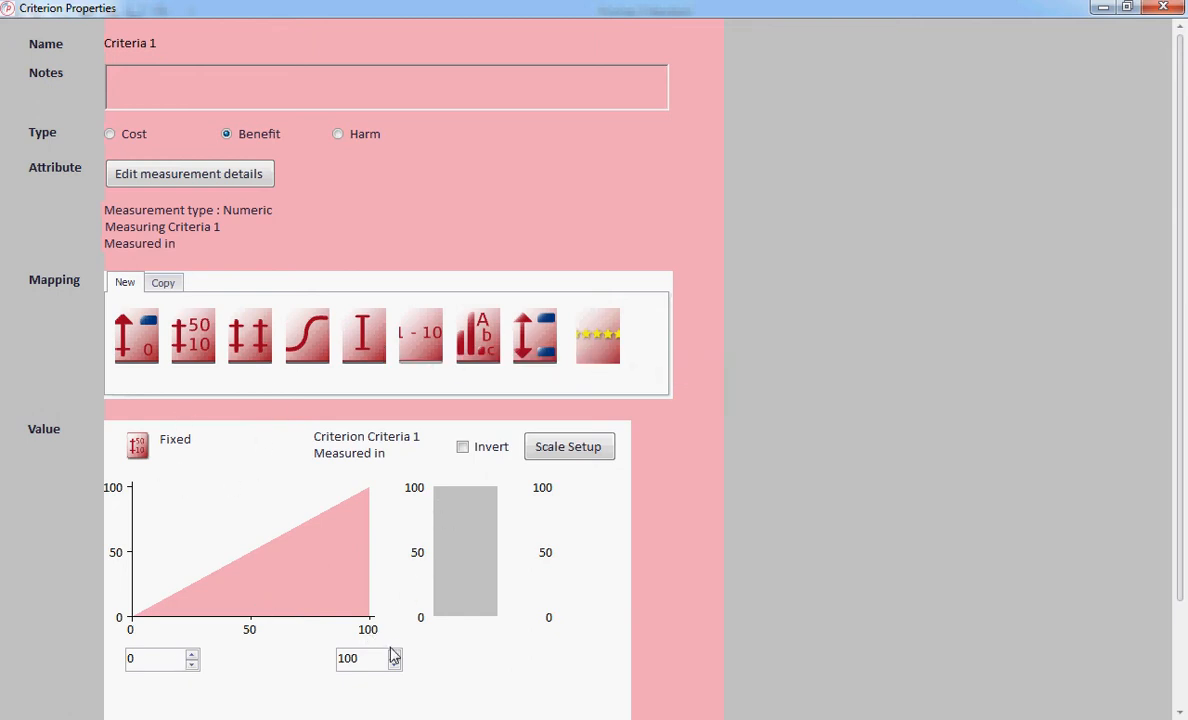
left_click(538, 343)
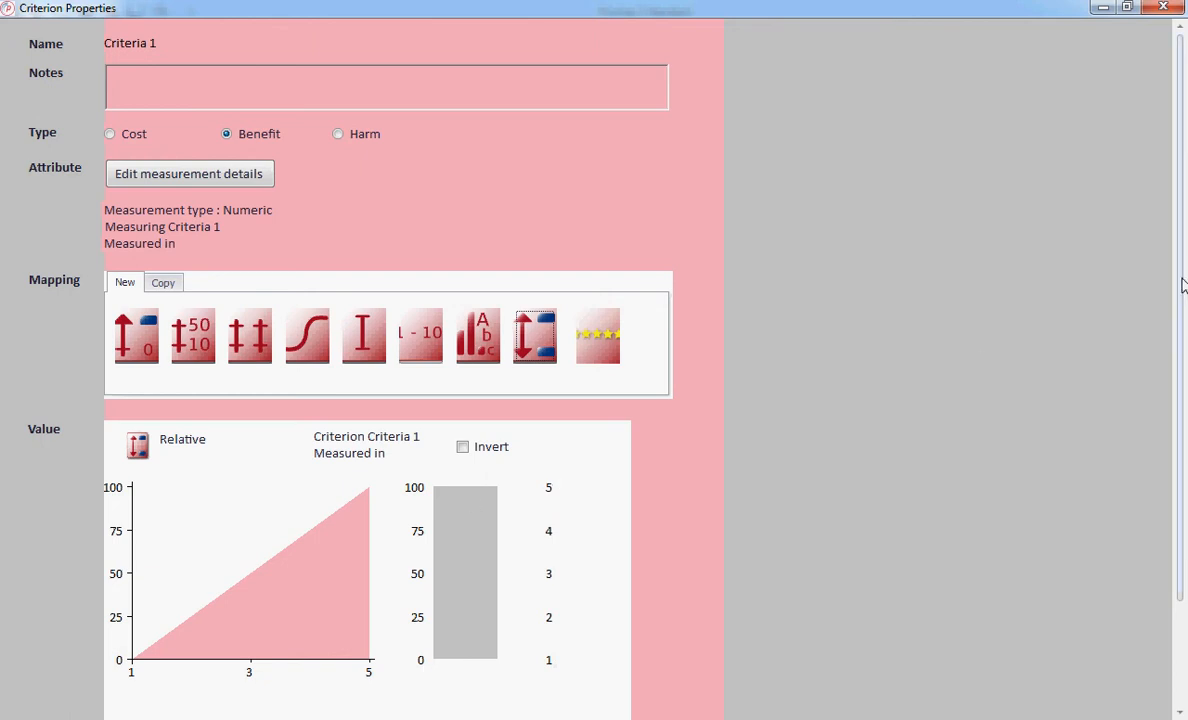
scroll(1182, 285, "down", 3)
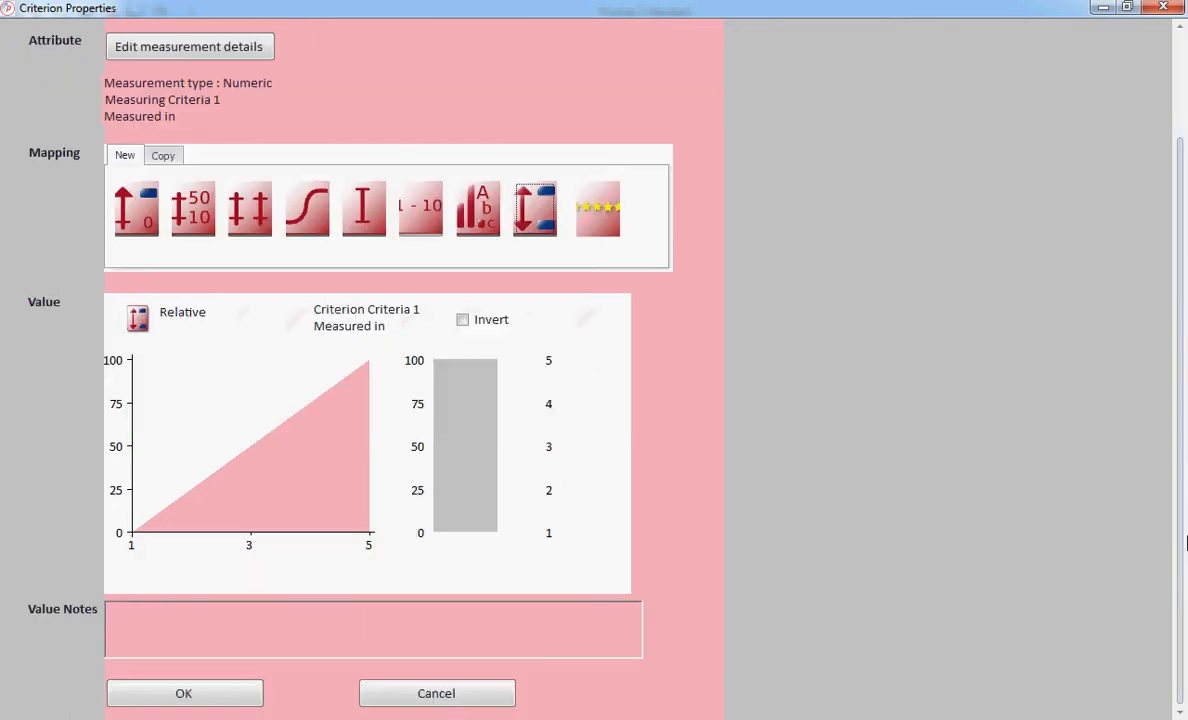
left_click(219, 700)
Set the value mapping of Criteria 2 to Relative in its properties.
left_click(225, 242)
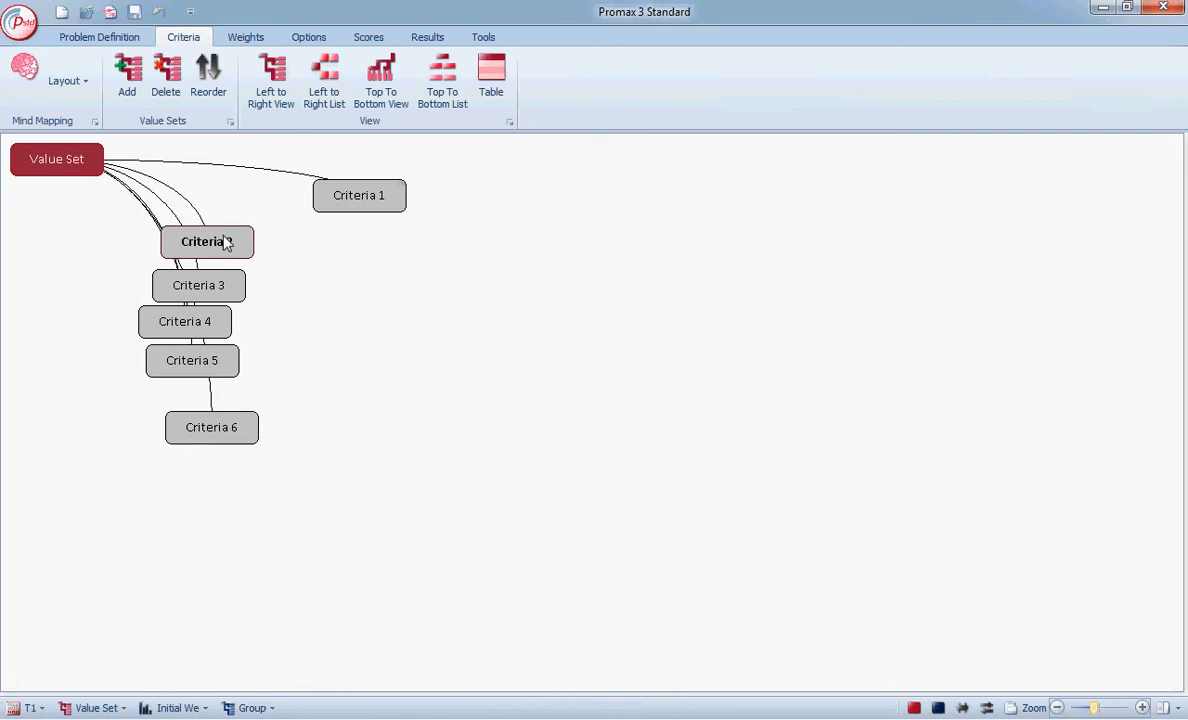
right_click(225, 242)
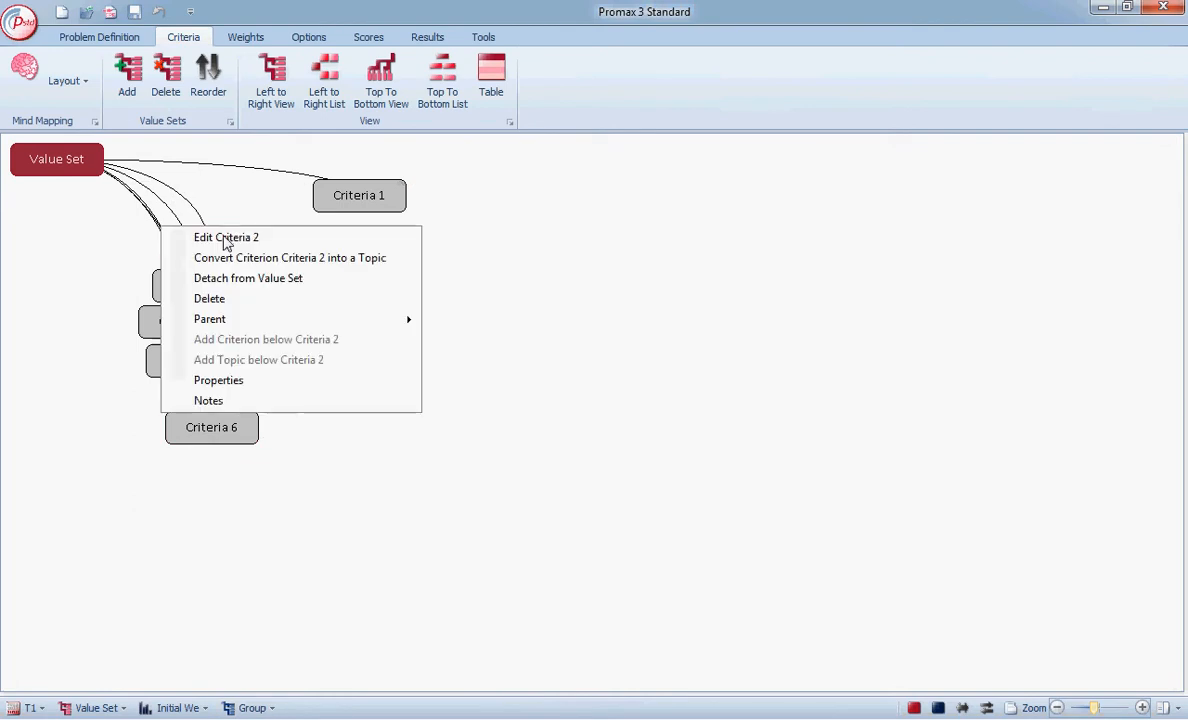
left_click(231, 386)
left_click(535, 335)
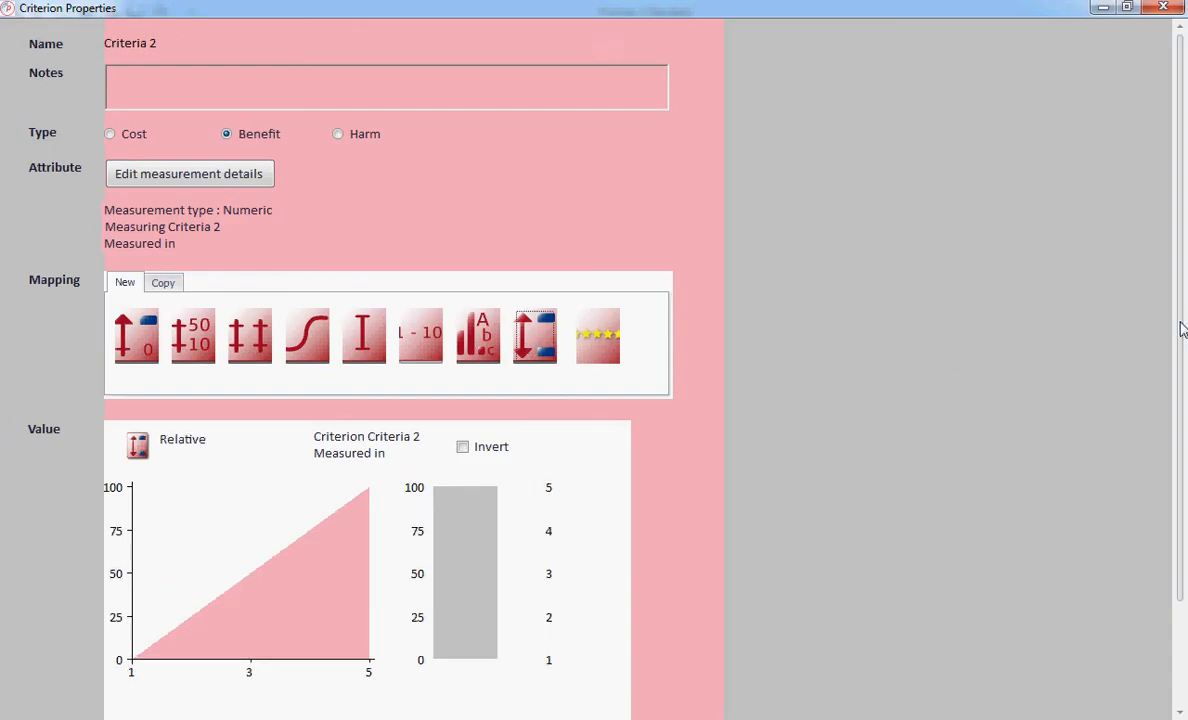
scroll(1181, 330, "down", 2)
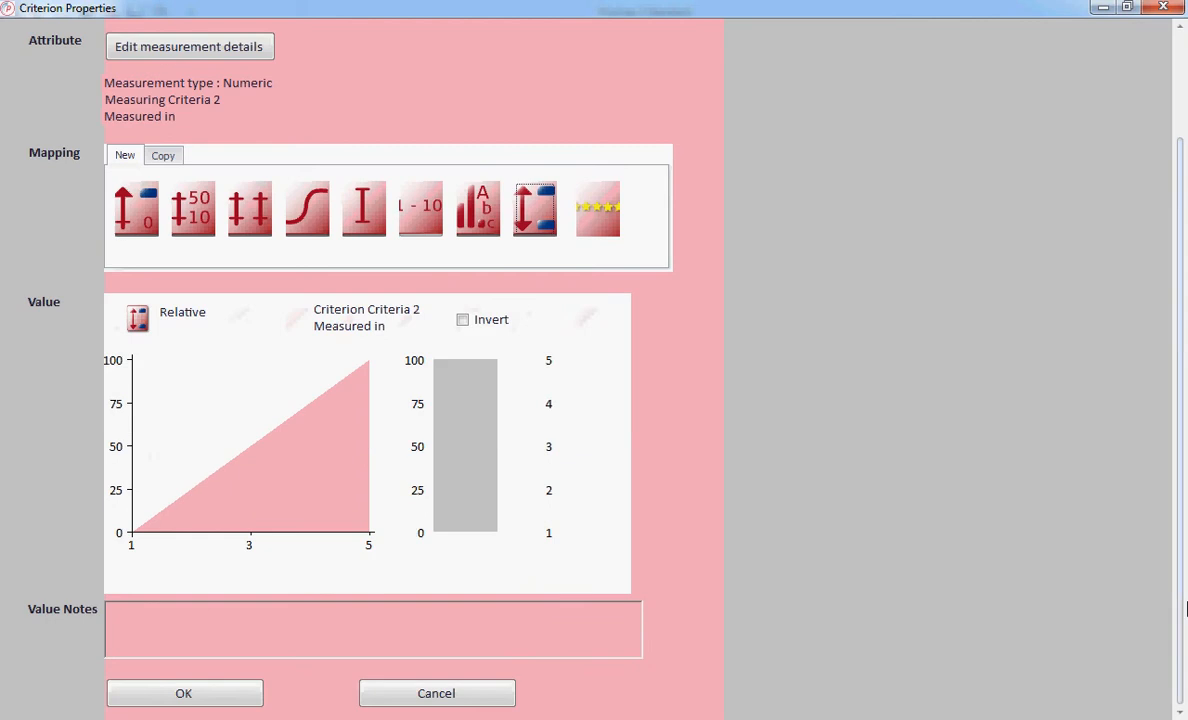
left_click(225, 700)
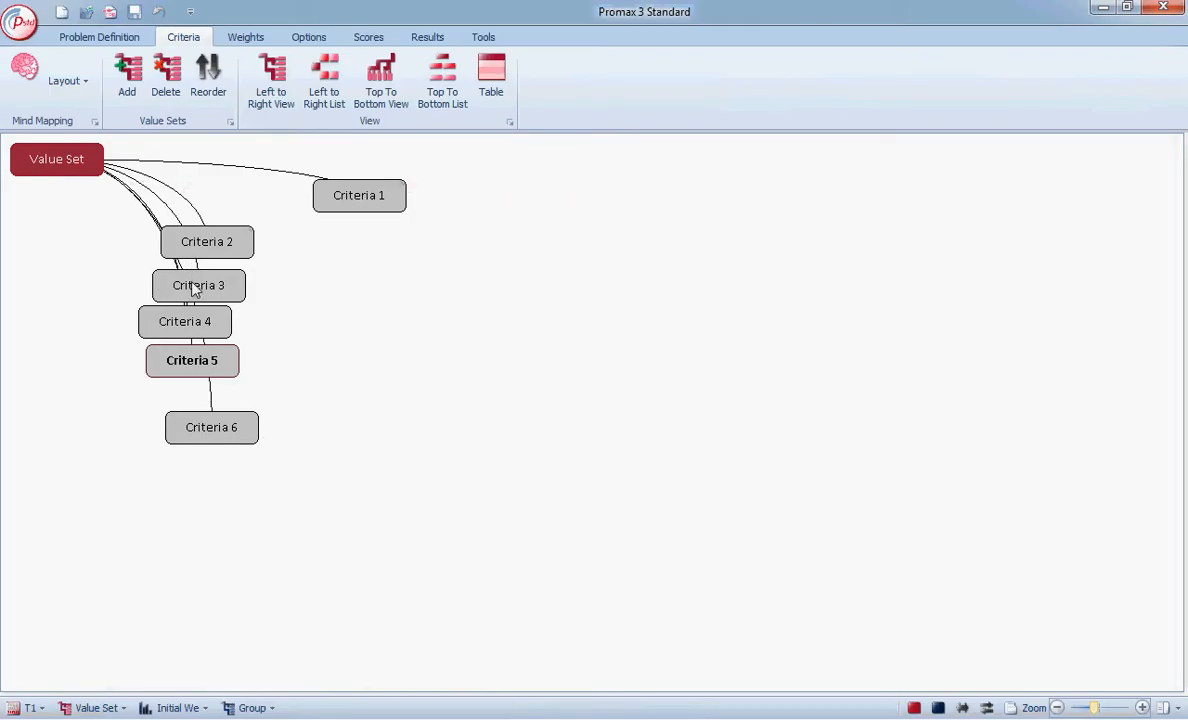
Set the value mapping of Criteria 3 to Relative in its properties.
right_click(193, 286)
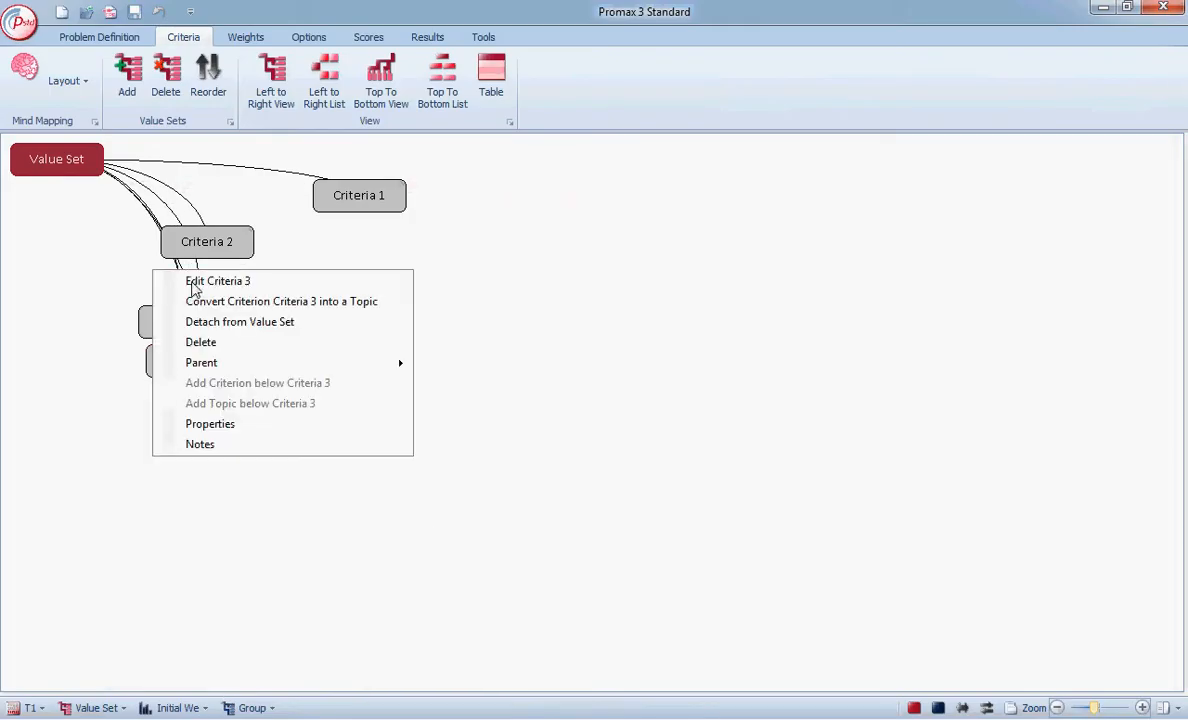
left_click(225, 432)
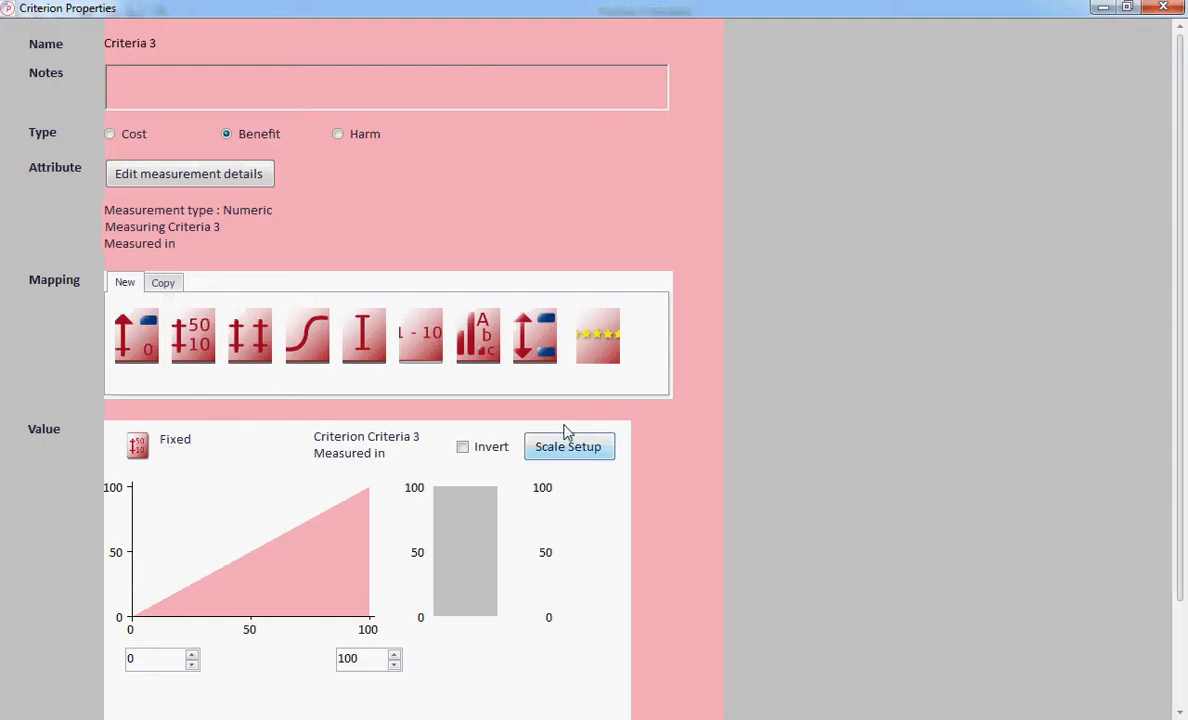
left_click(535, 330)
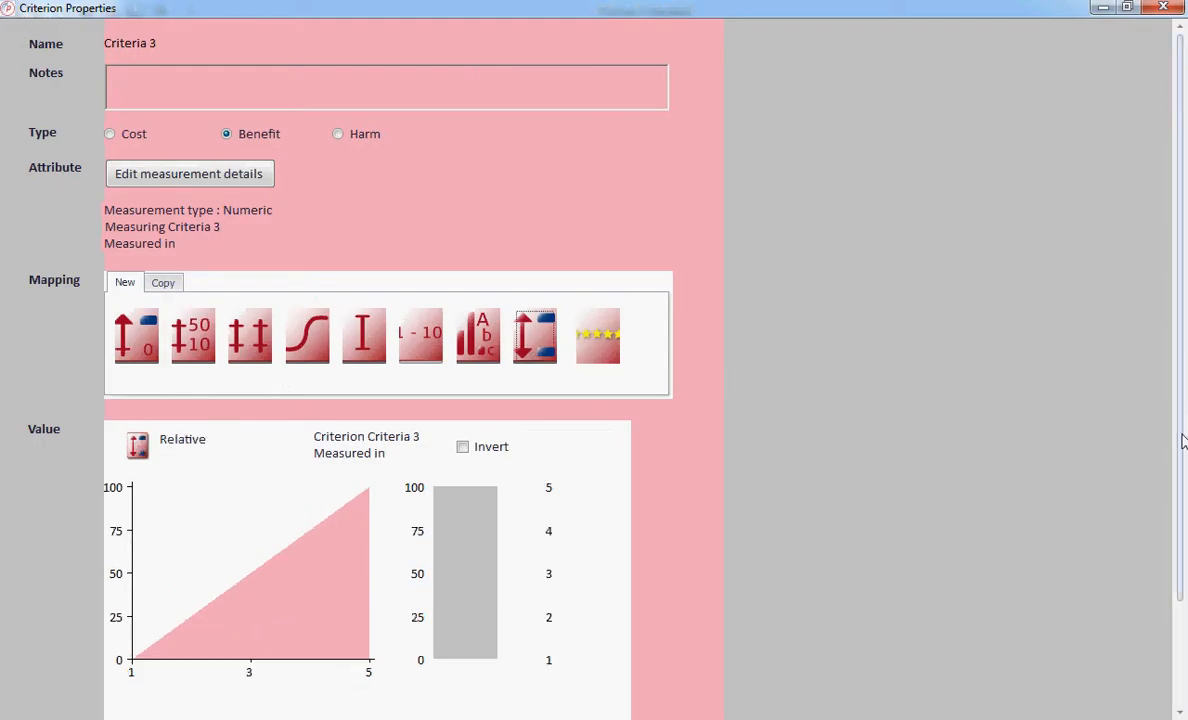
left_click_drag(1181, 563, 1060, 660)
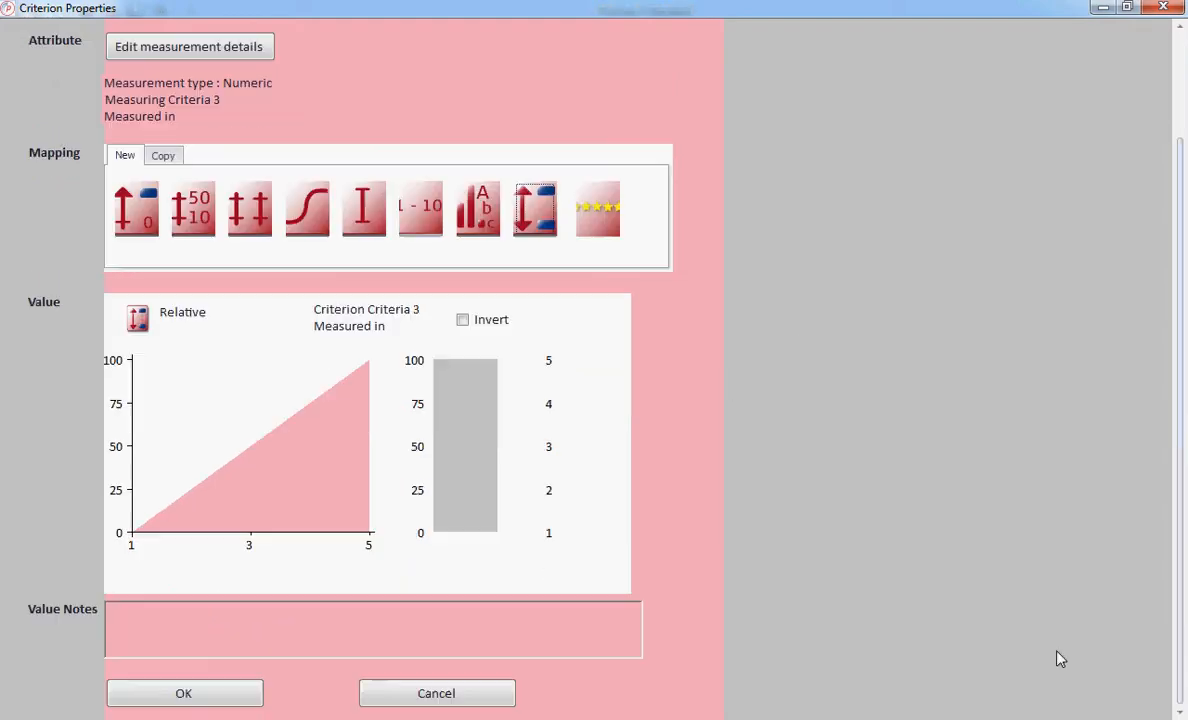
left_click(226, 700)
Set the value mapping of Criteria 5 to Relative in its properties.
left_click(175, 360)
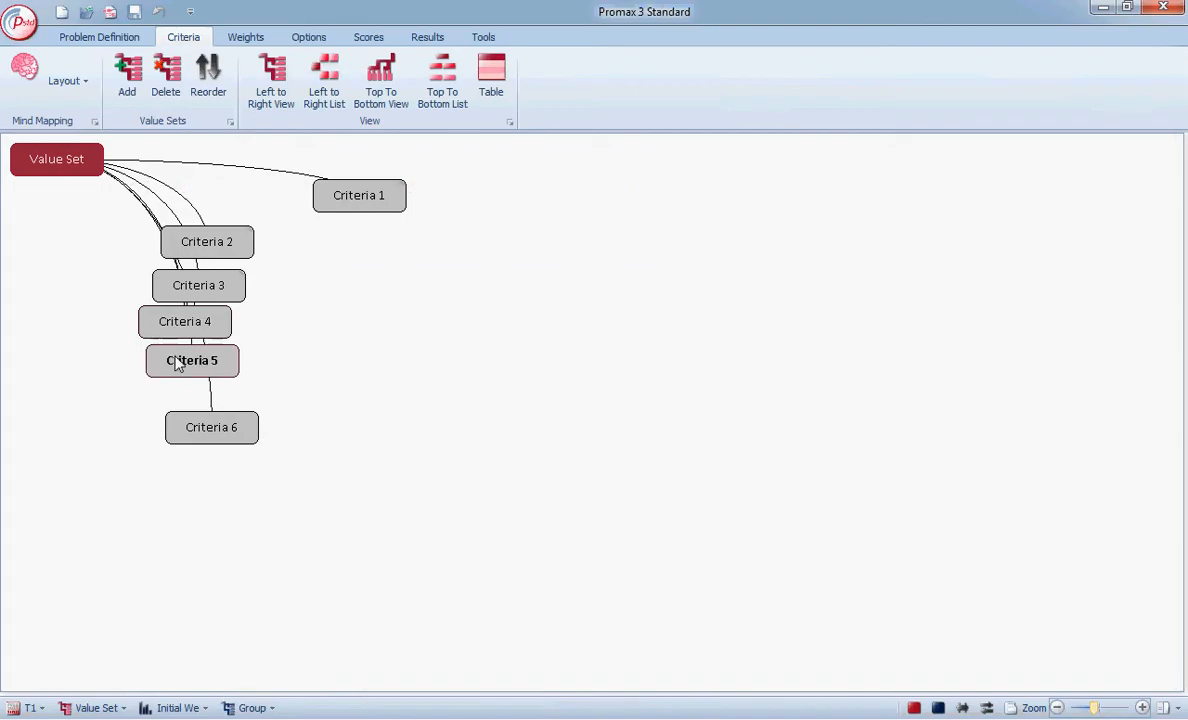
right_click(176, 362)
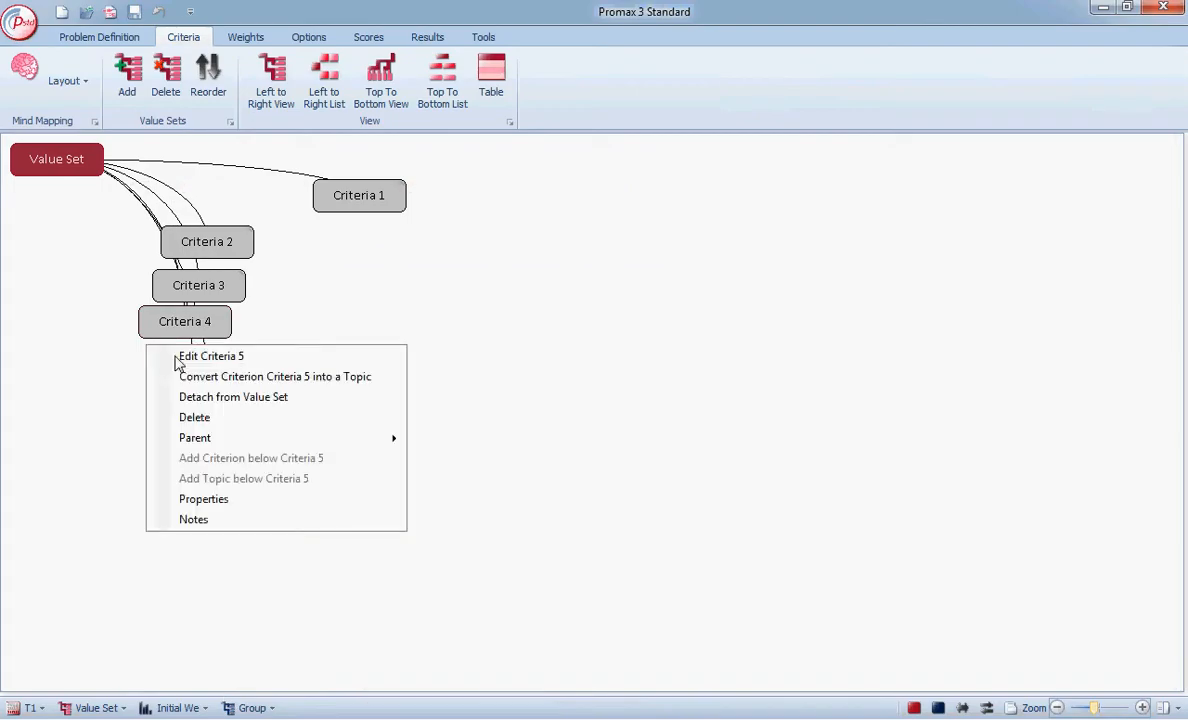
left_click(207, 499)
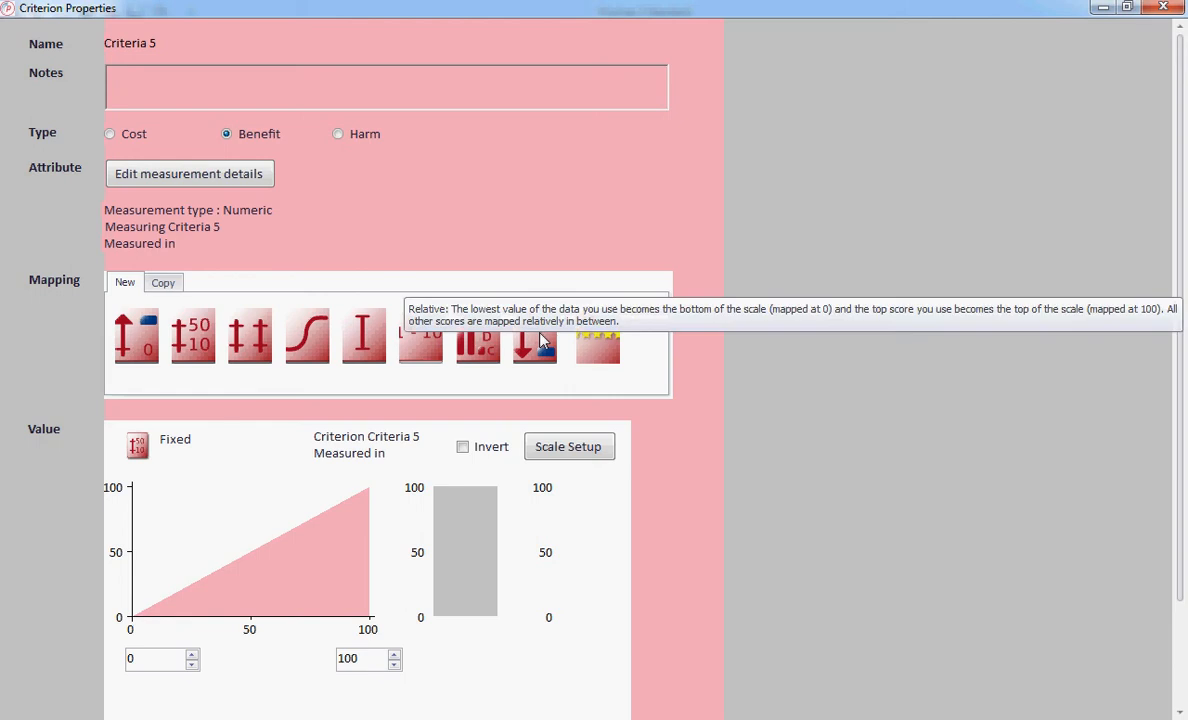
left_click(516, 318)
left_click(1179, 683)
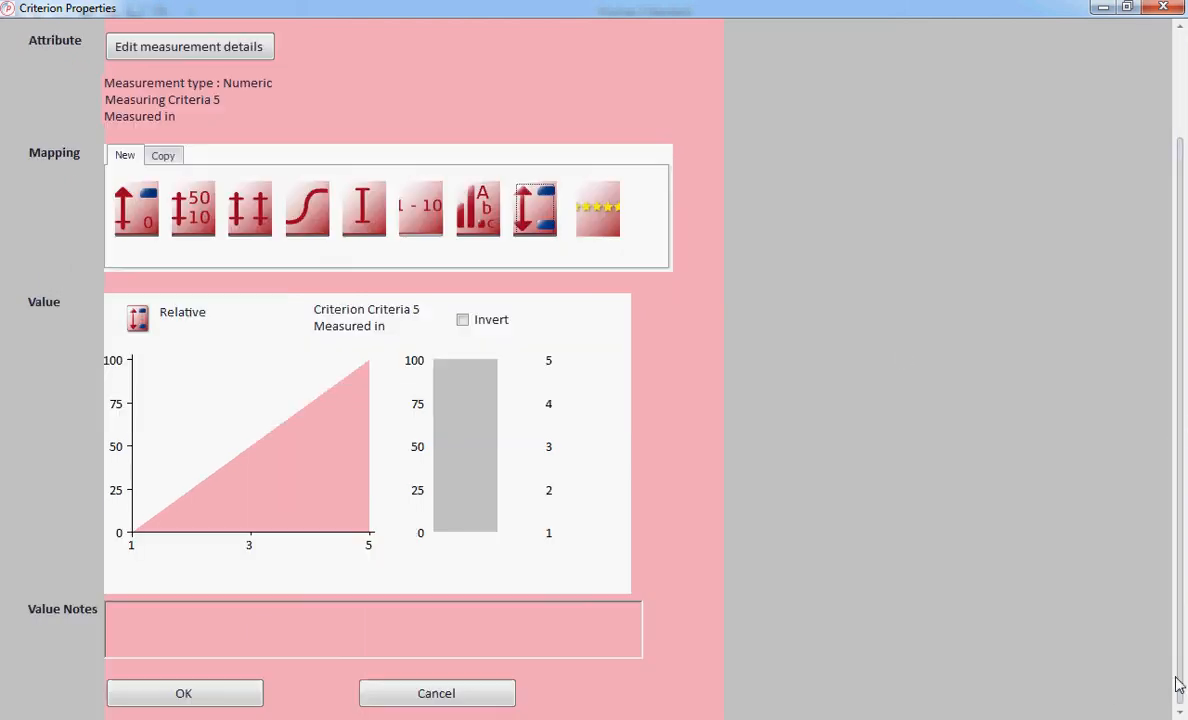
left_click(250, 694)
Set the value mapping of Criteria 6 to Relative in its properties.
left_click(201, 441)
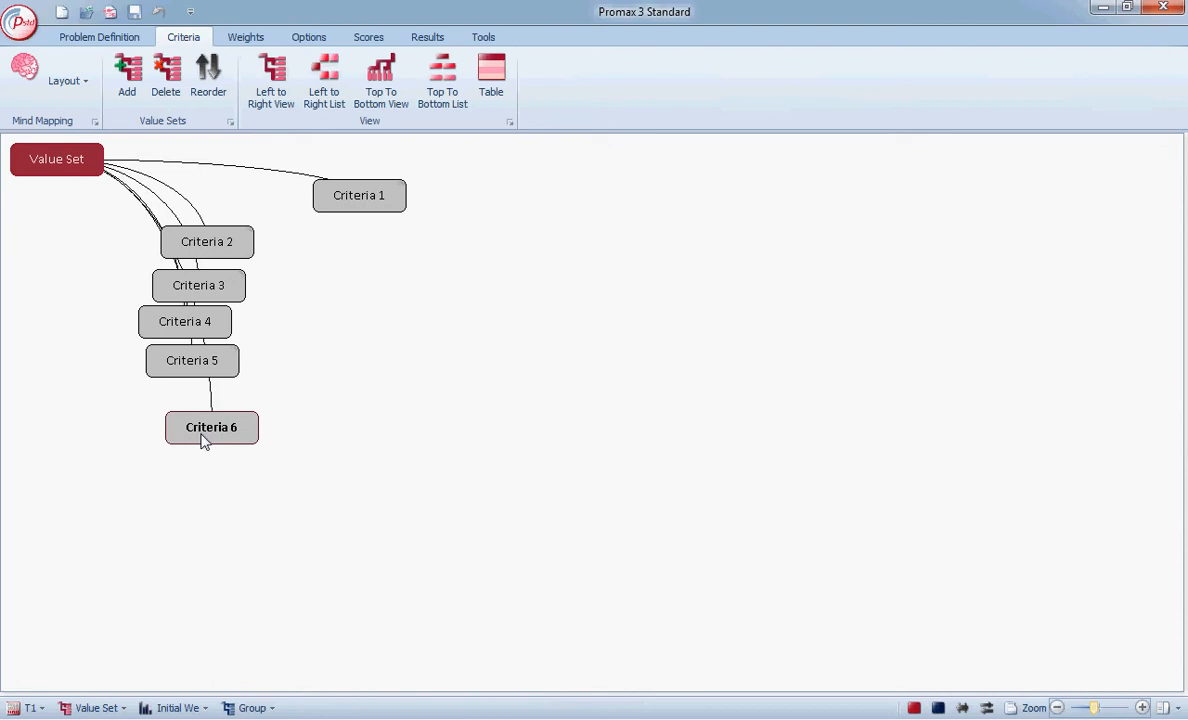
right_click(201, 441)
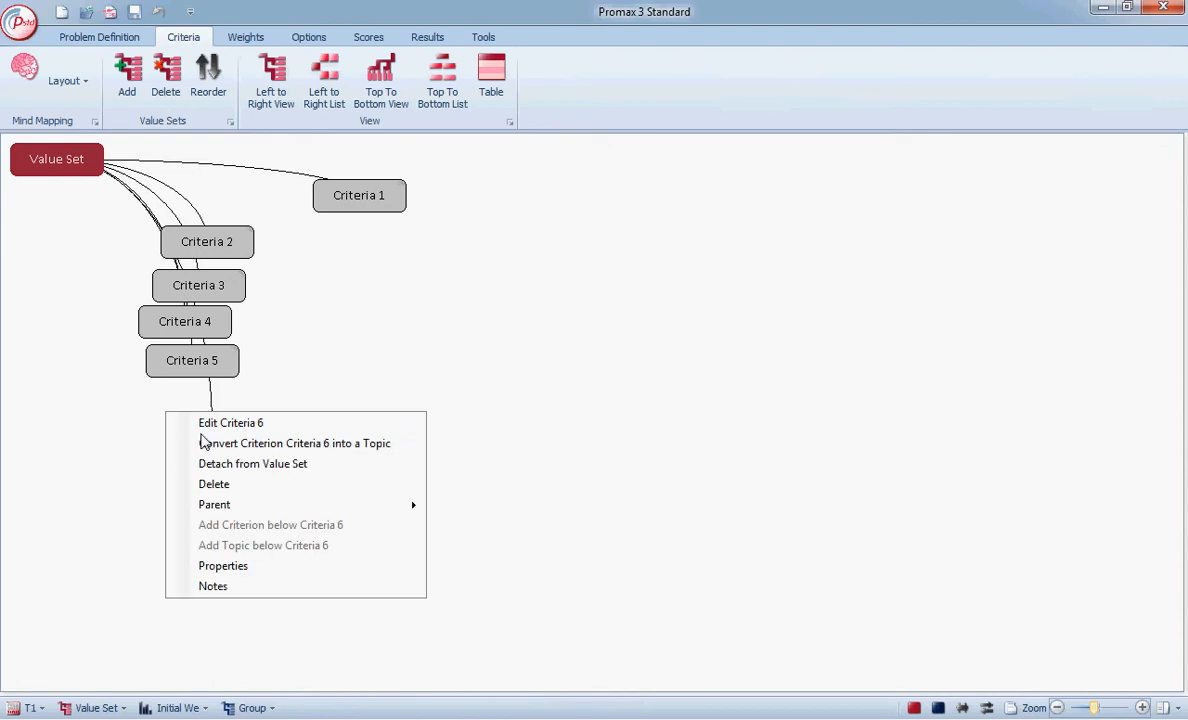
left_click(226, 566)
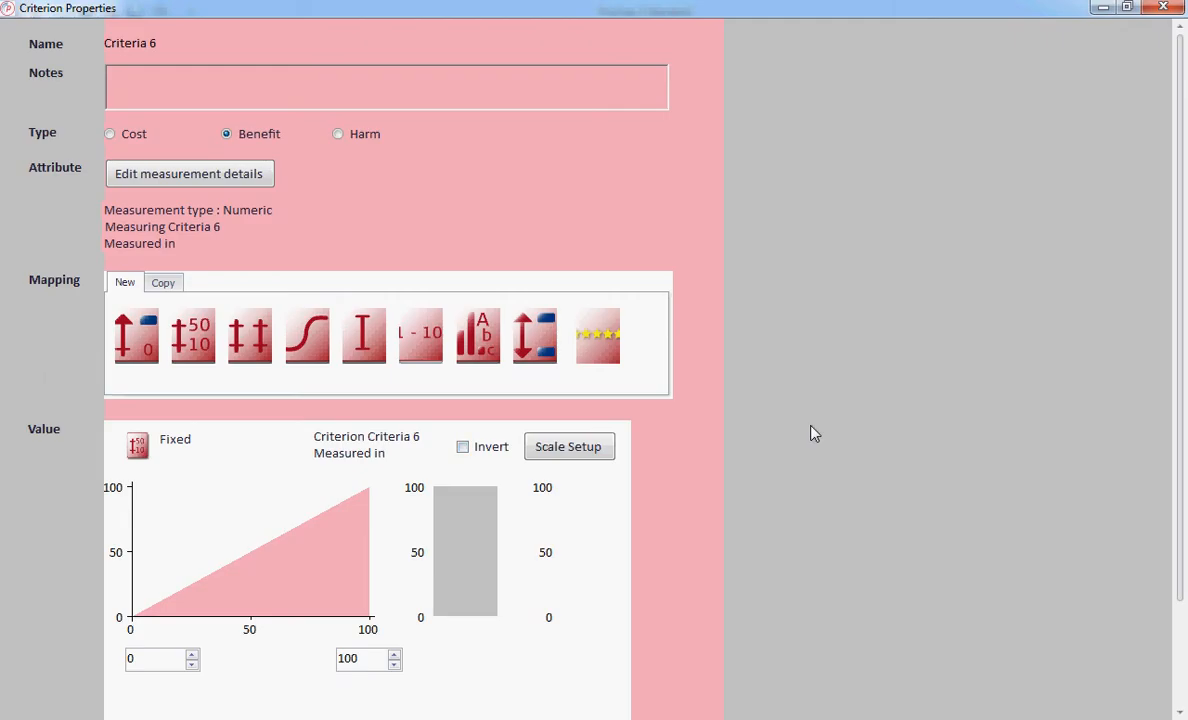
left_click(535, 335)
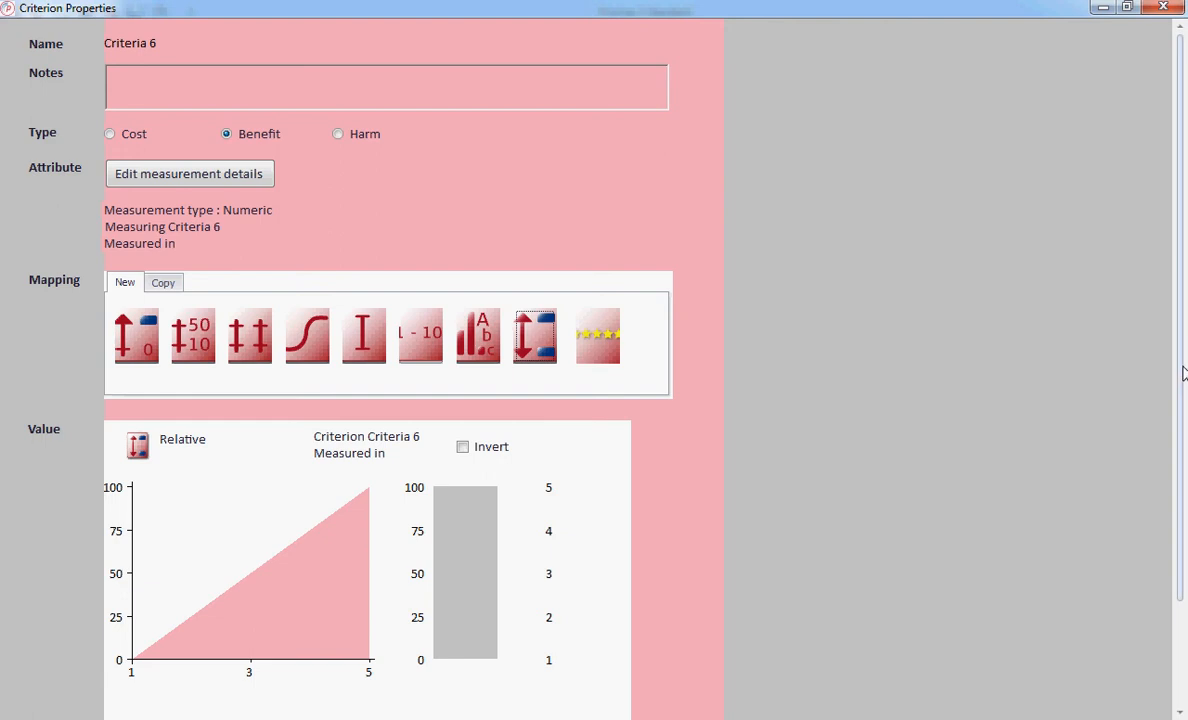
scroll(1180, 398, "down", 3)
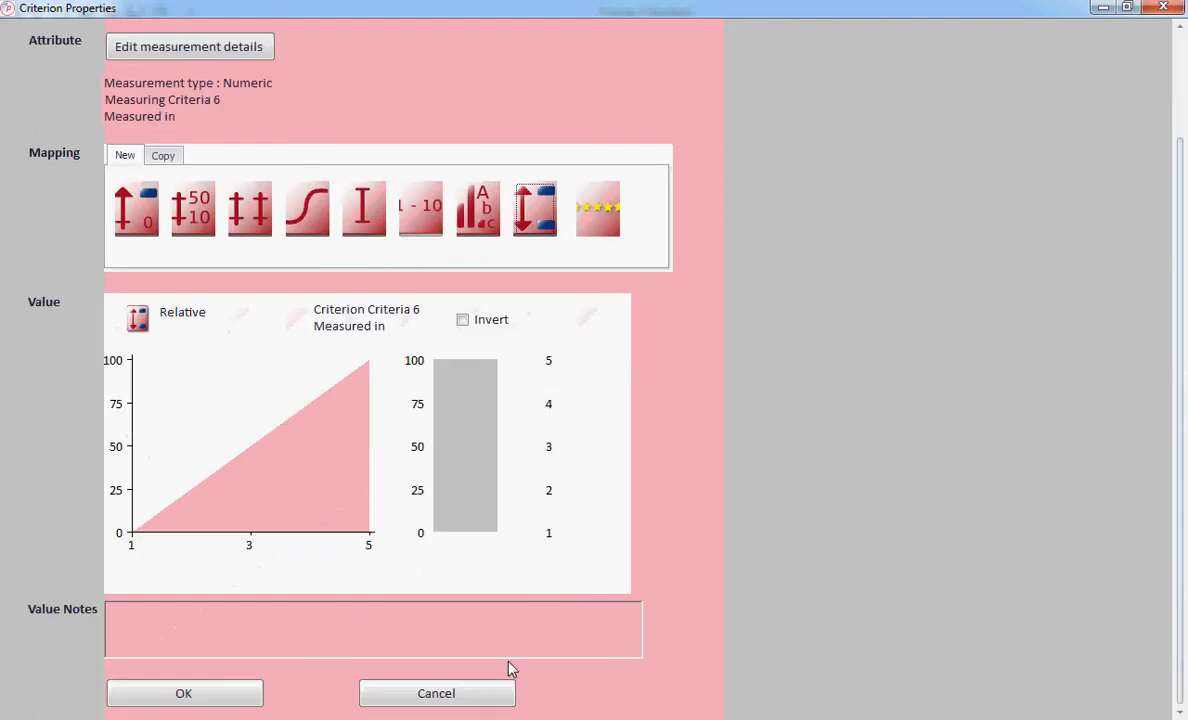
left_click(232, 697)
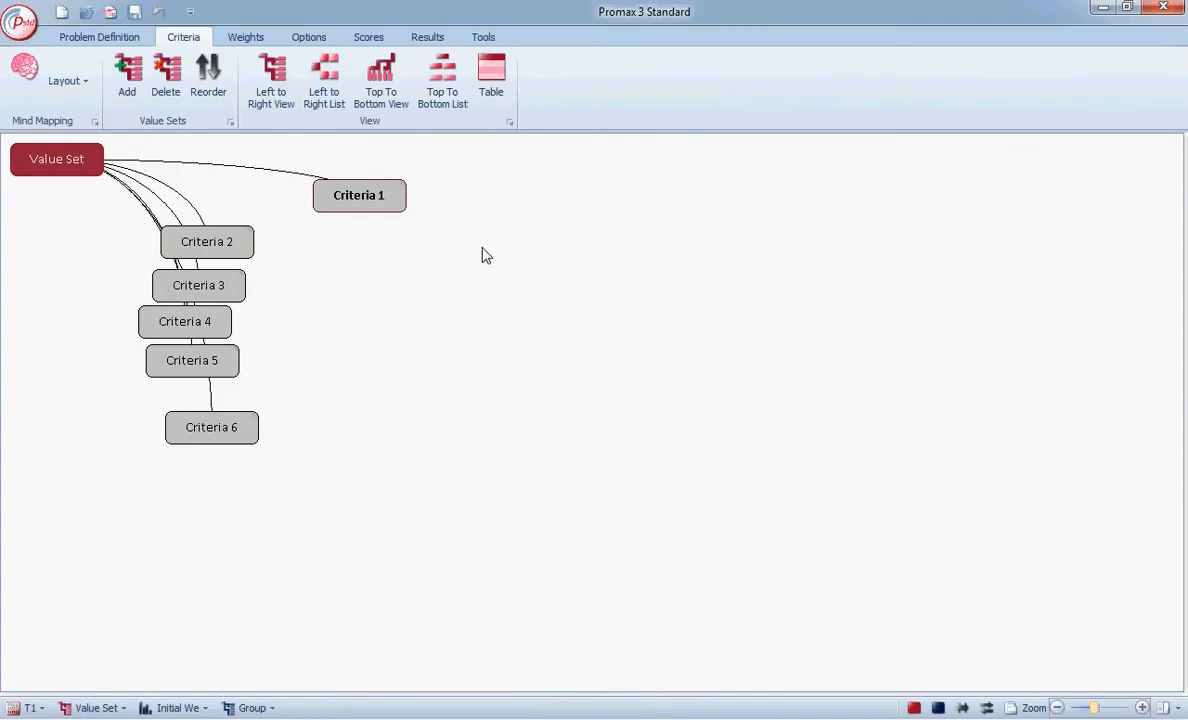
Review the imported options and their scores against Criteria 1.
left_click(297, 42)
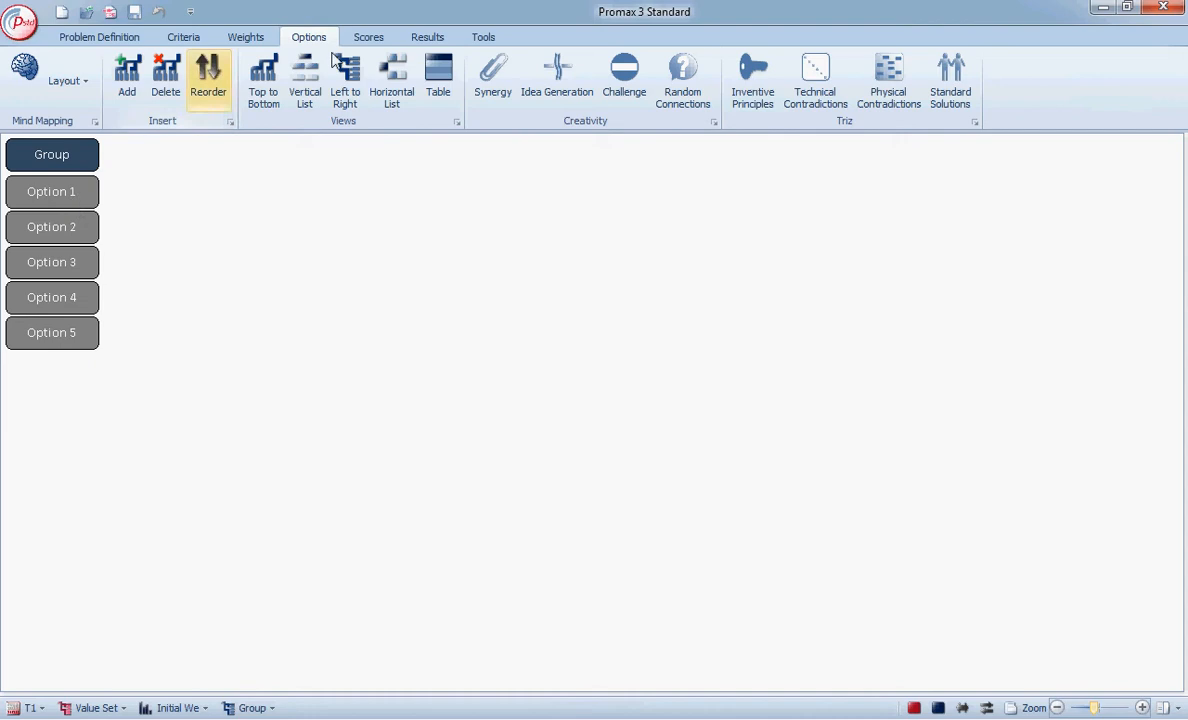
left_click(372, 40)
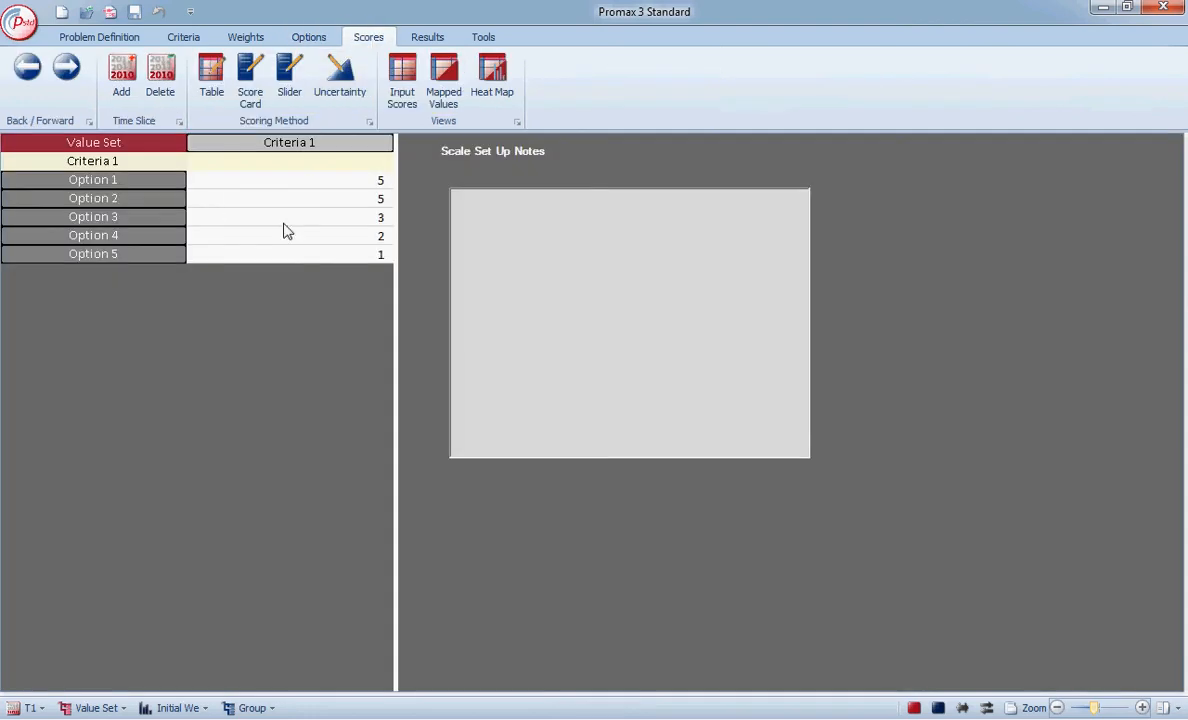
View the full score table for all criteria, and display the results chart with totals for the options.
left_click(211, 70)
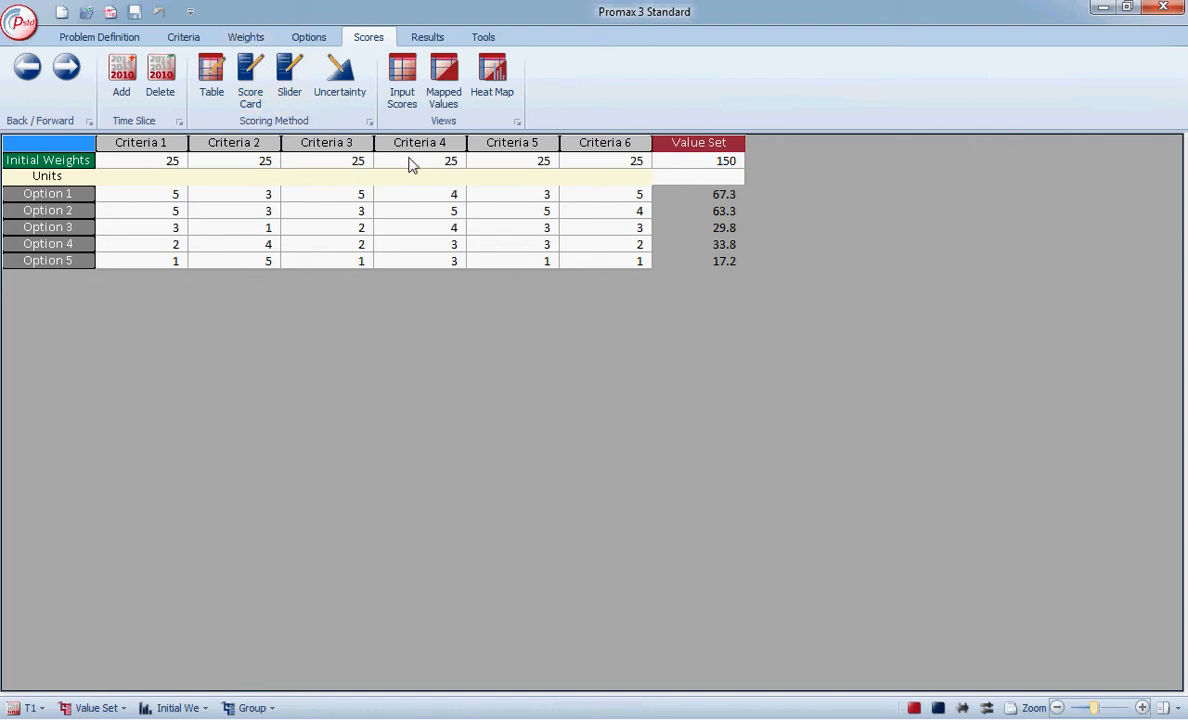
left_click(429, 40)
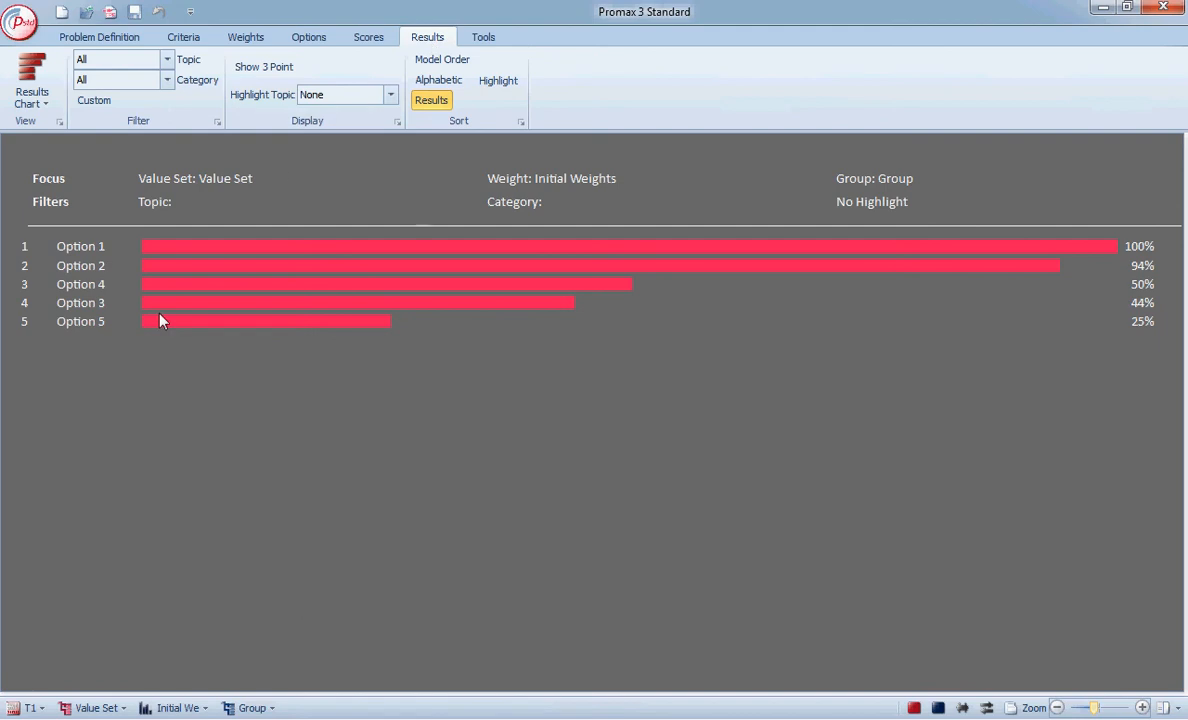
right_click(96, 256)
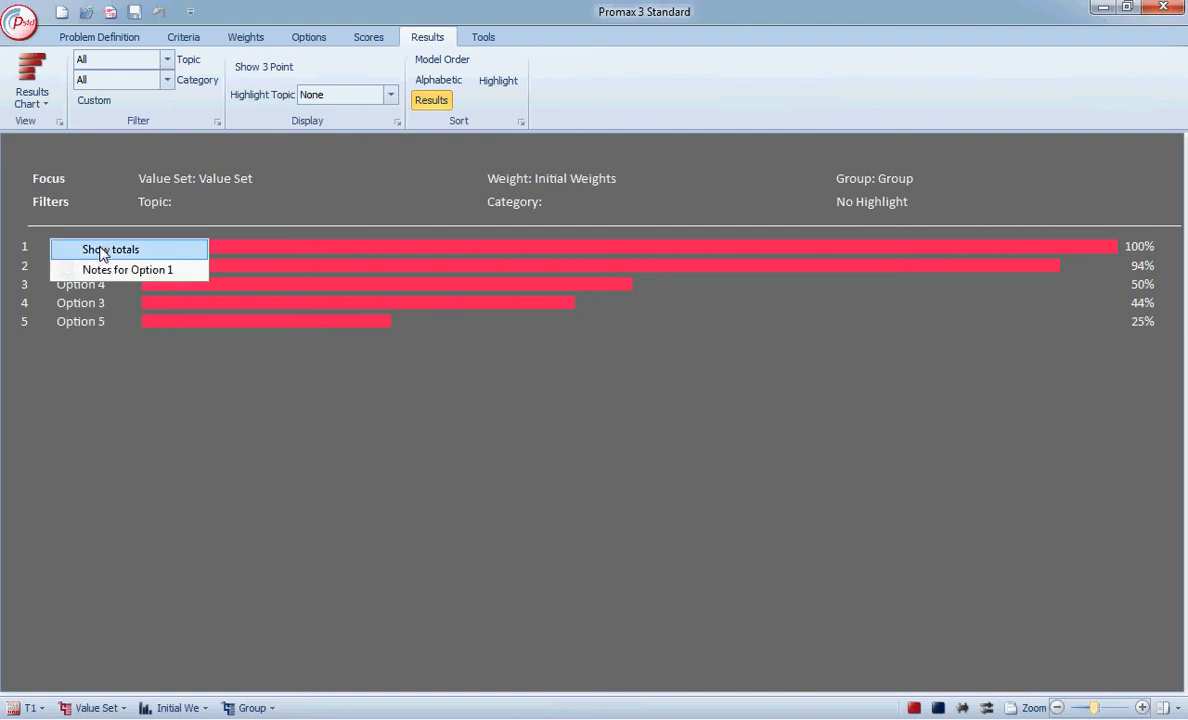
left_click(98, 250)
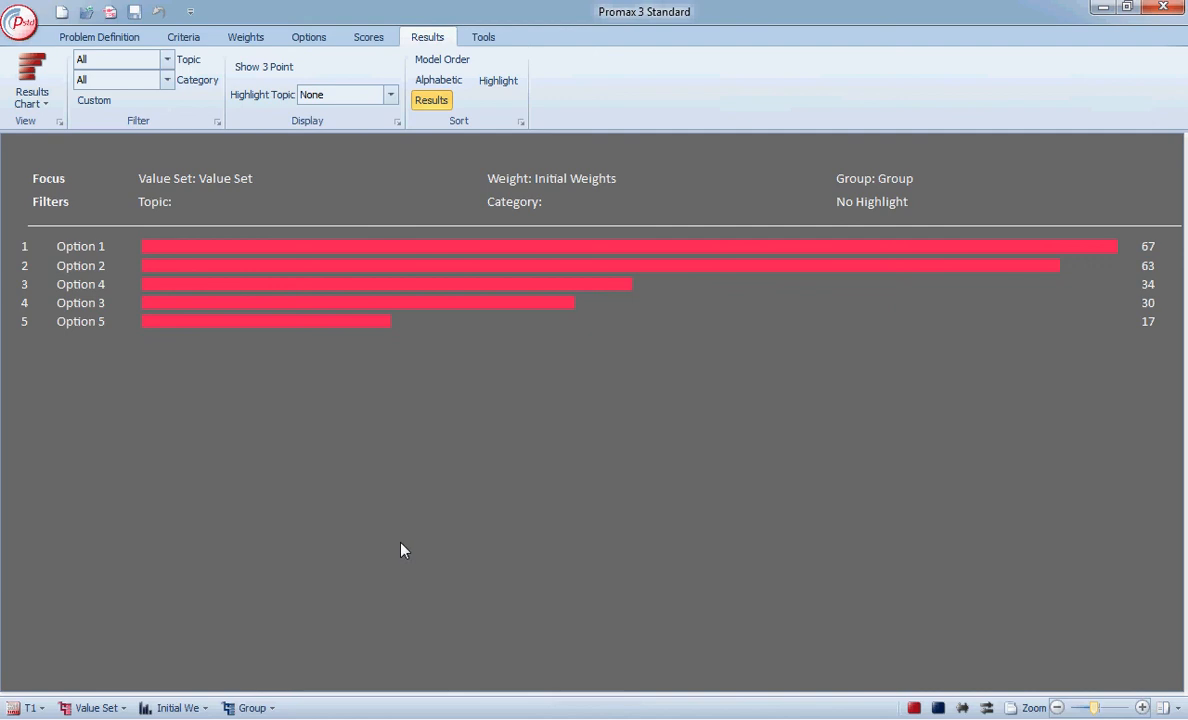
Plot Option 1 and Option 2 on the Strength Weakness results chart, with the comparison set to 100 against 0.
left_click(45, 108)
left_click(70, 165)
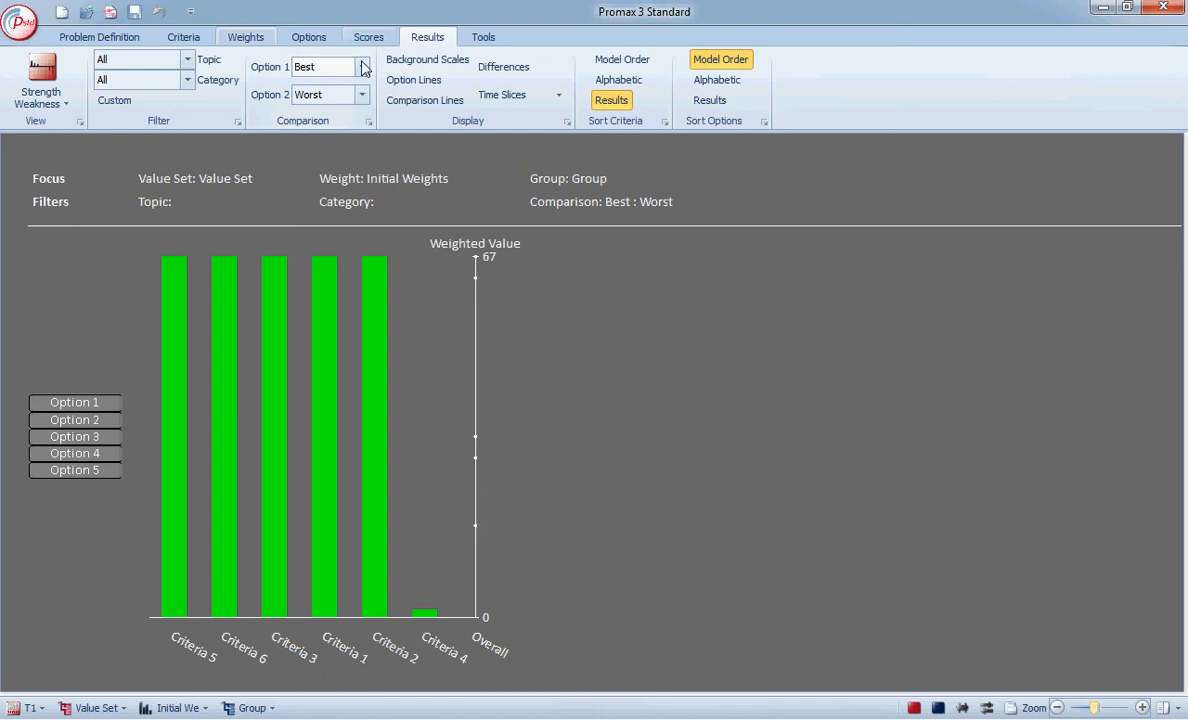
left_click(364, 67)
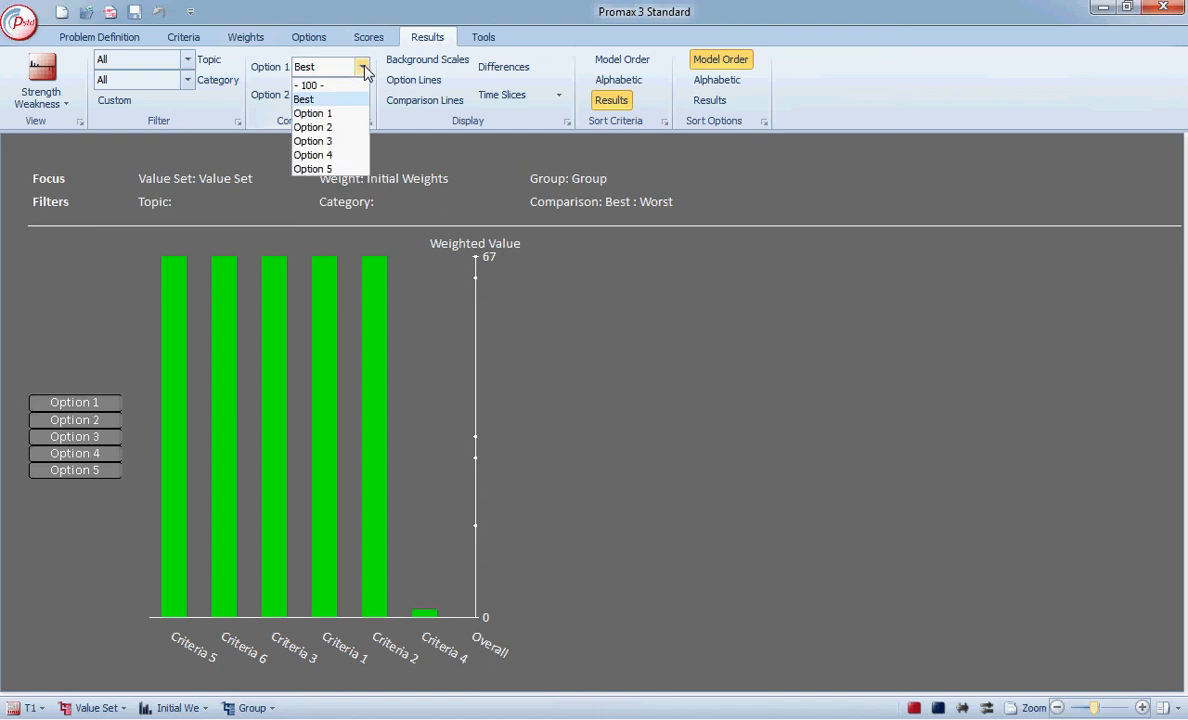
left_click(333, 80)
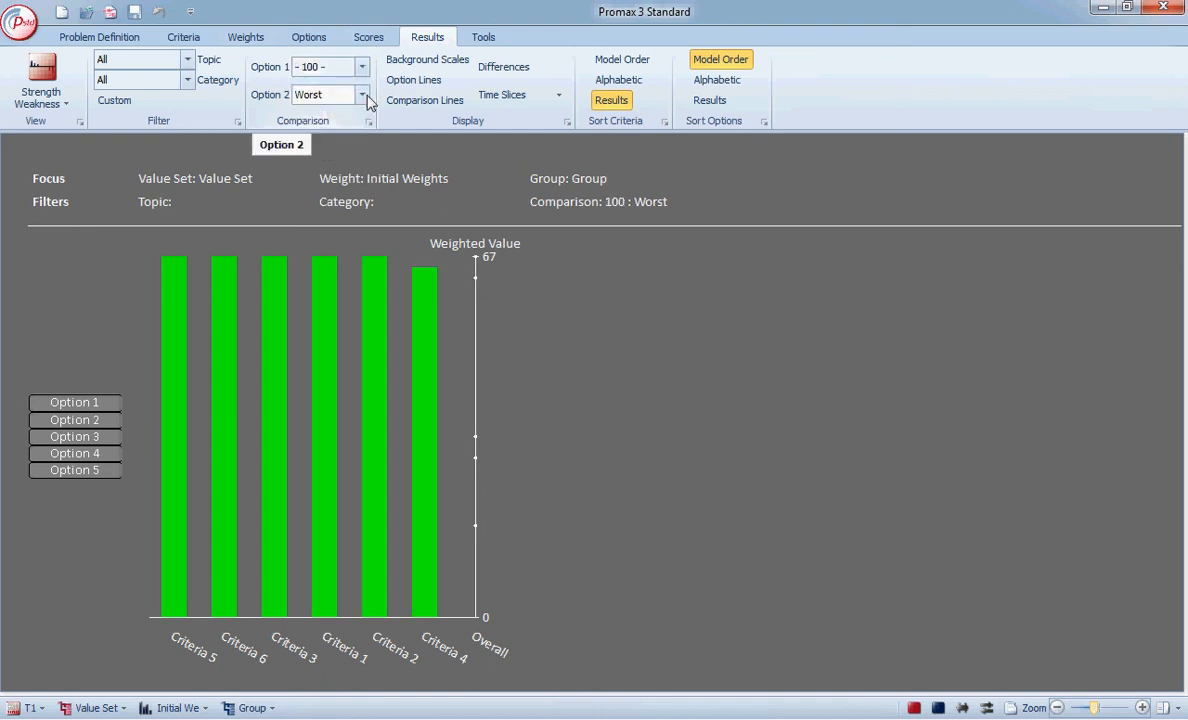
left_click(363, 95)
left_click(333, 115)
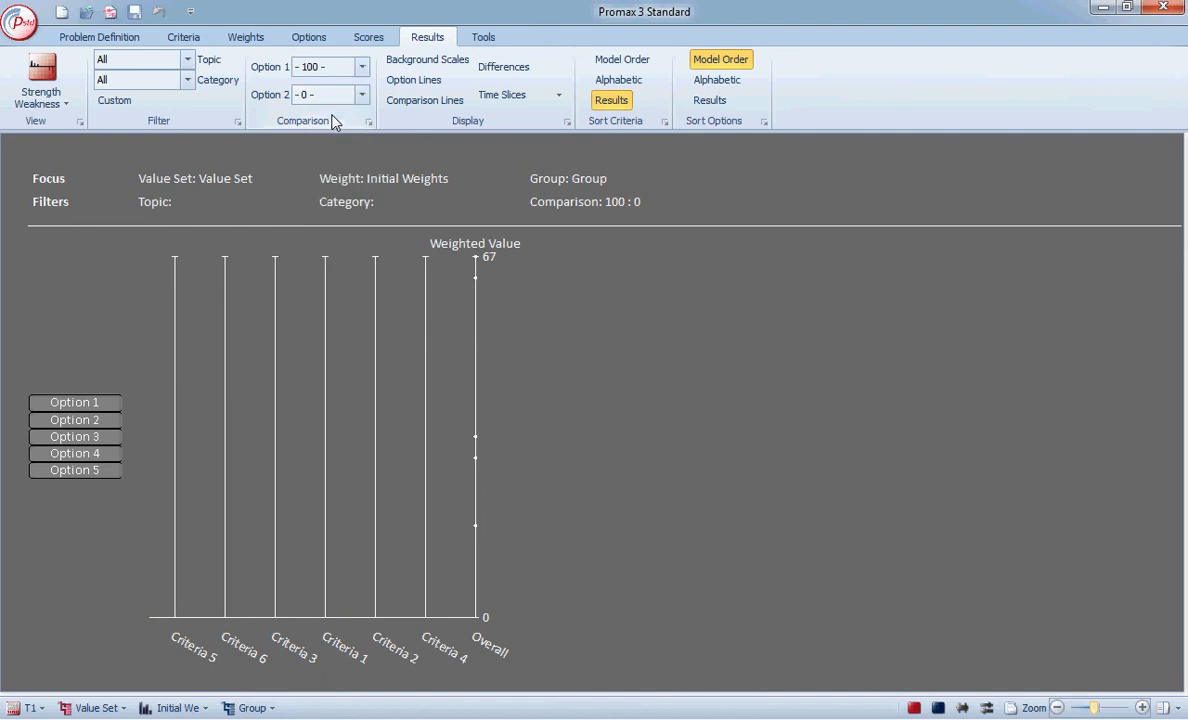
left_click(104, 406)
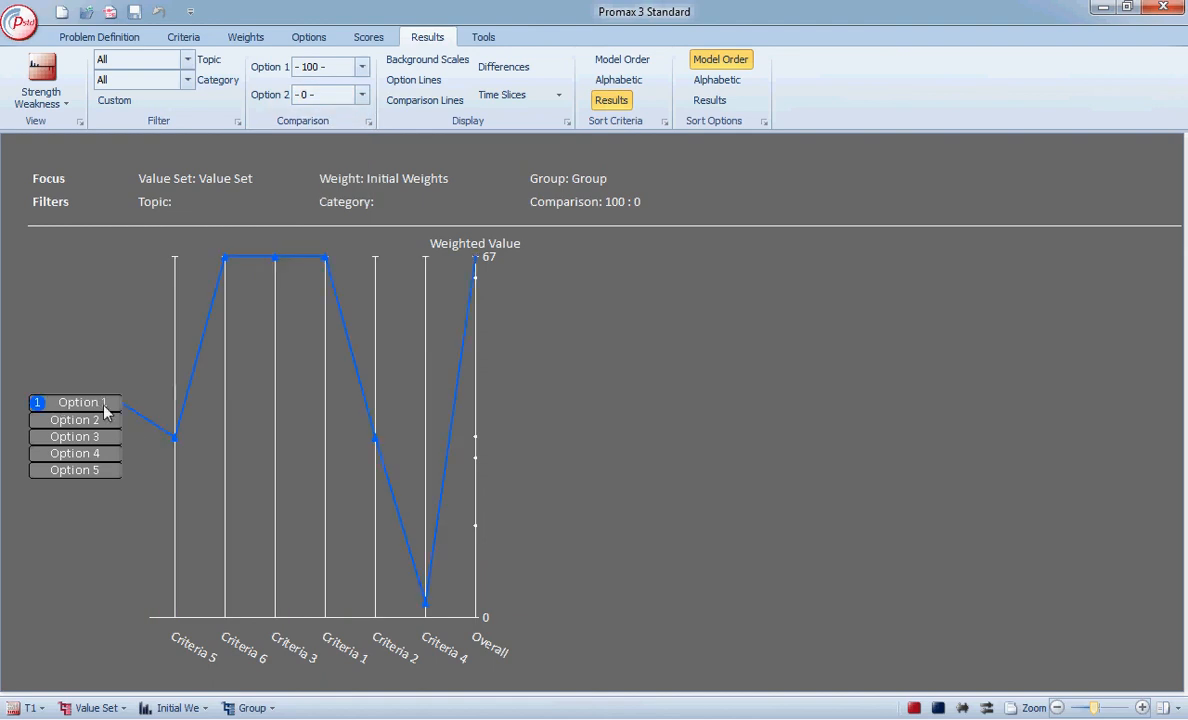
left_click(95, 426)
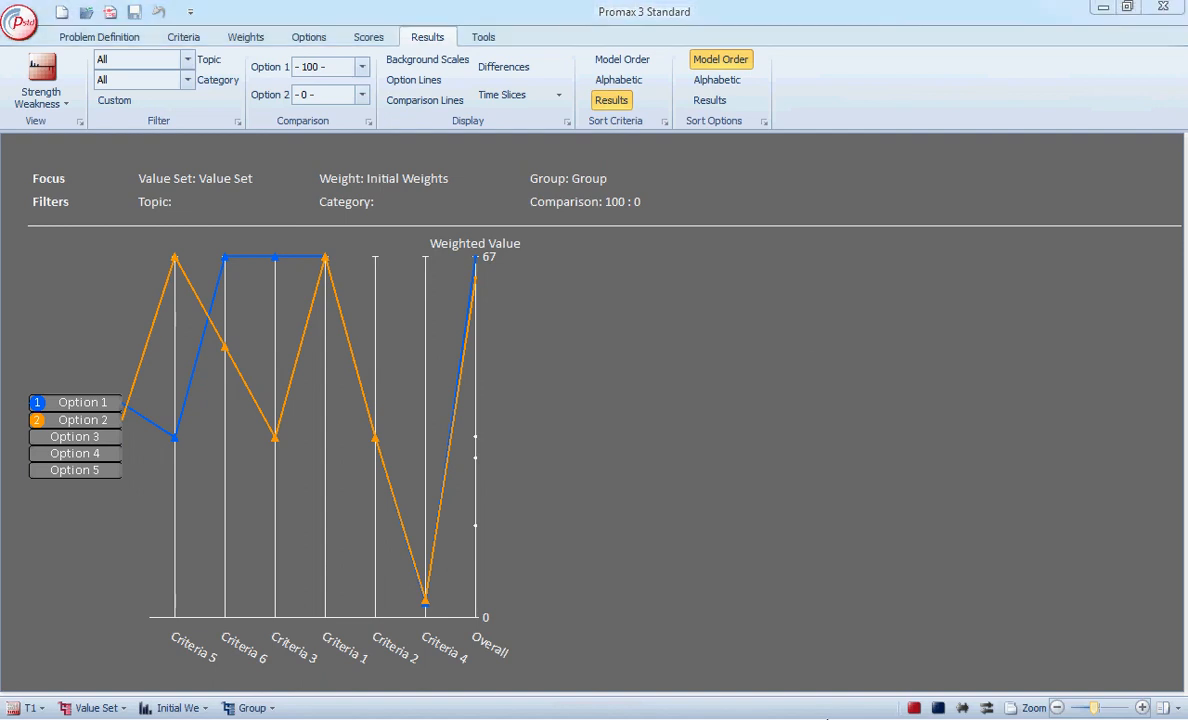
Minimize the Promax window and the Promax 3 folder window to clear the desktop.
left_click(1104, 8)
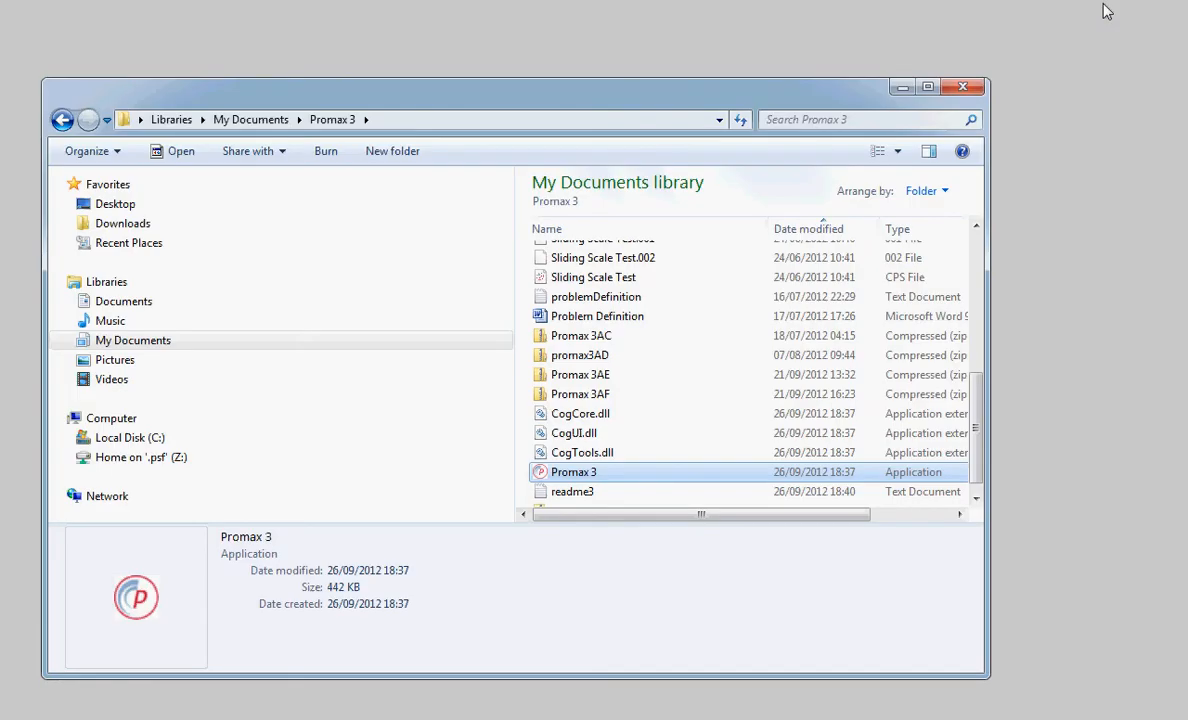
left_click(903, 90)
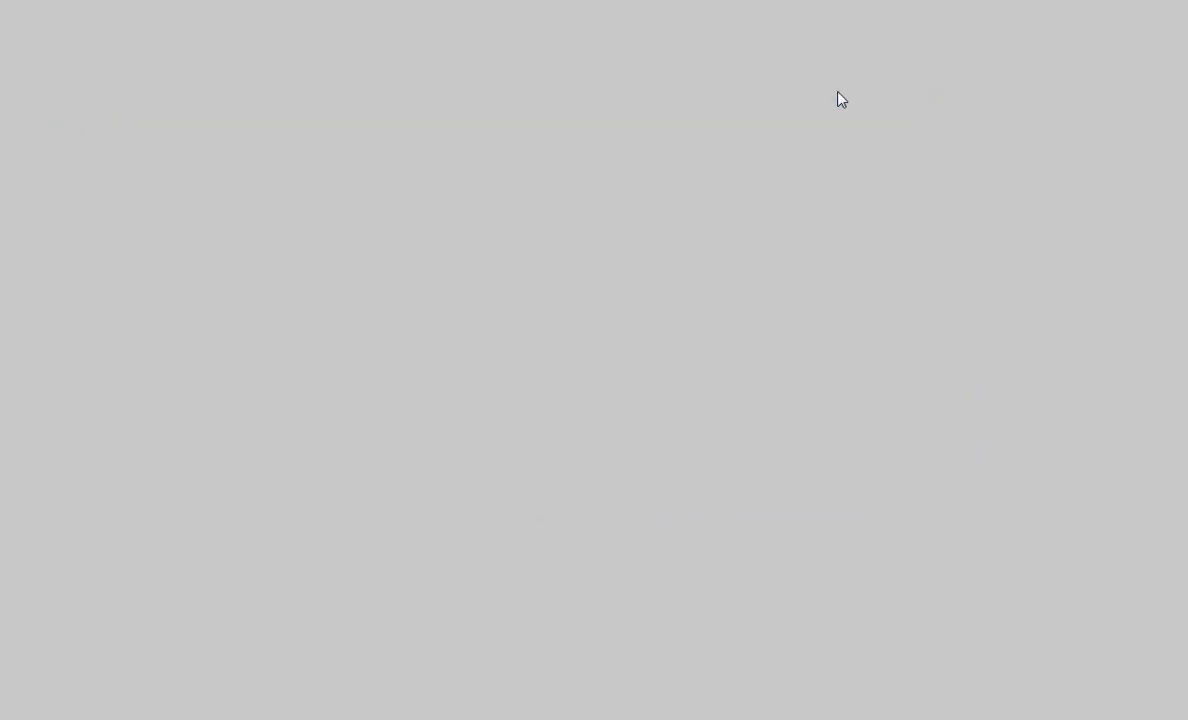